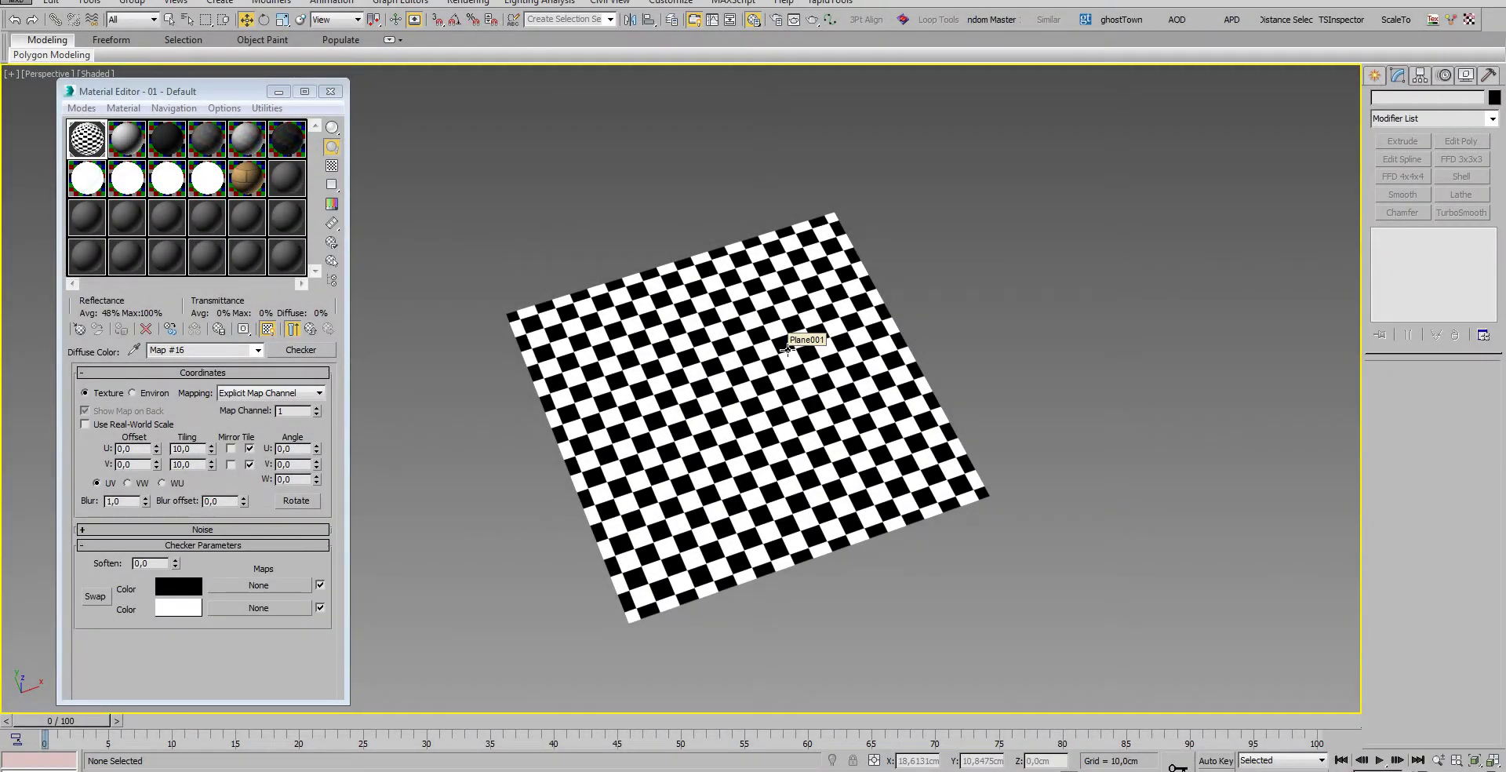
Select Plane001 and add an Unwrap UVW modifier so the Edit UVWs editor opens
left_click(787, 349)
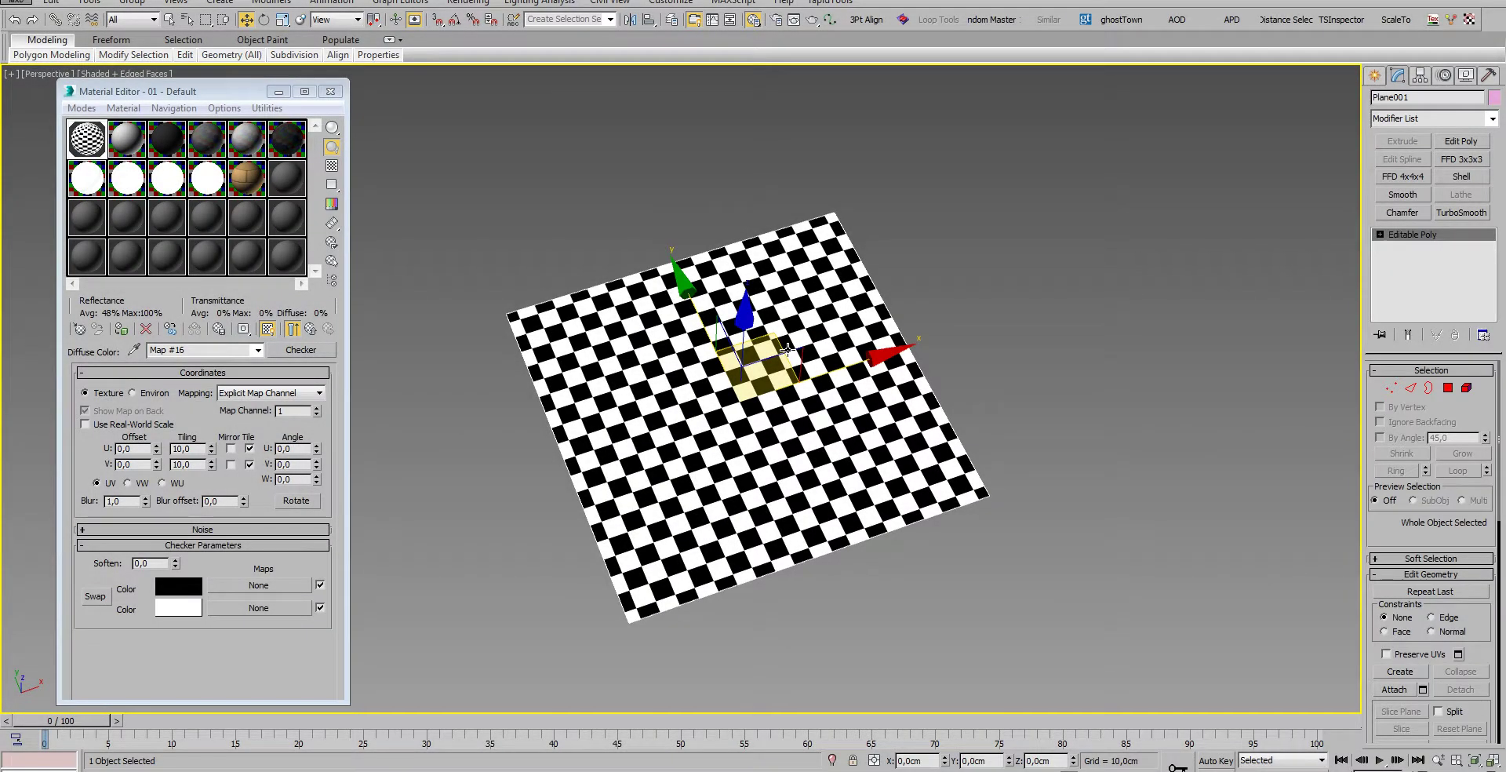
middle_click_drag(968, 379, 735, 476, "alt")
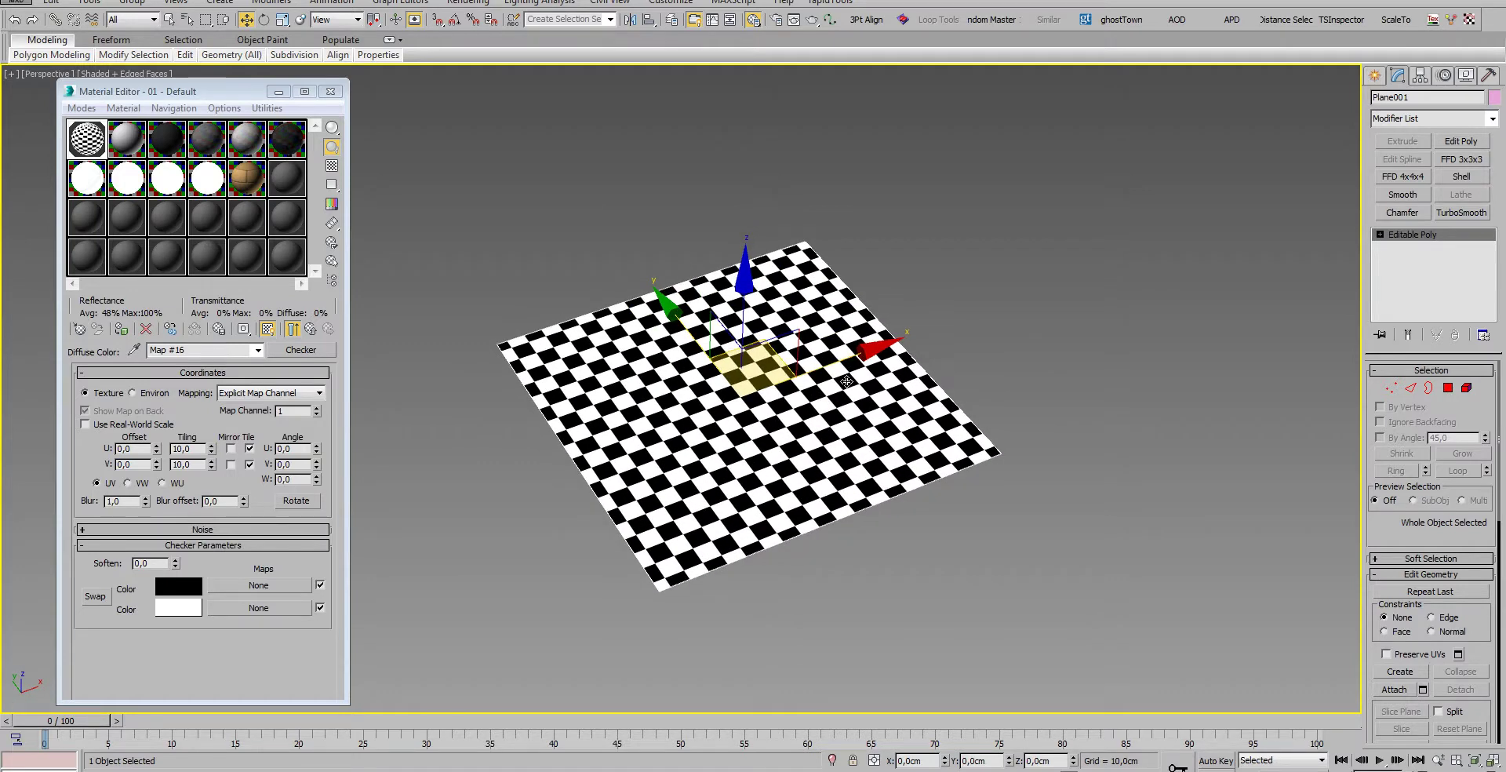
key("u")
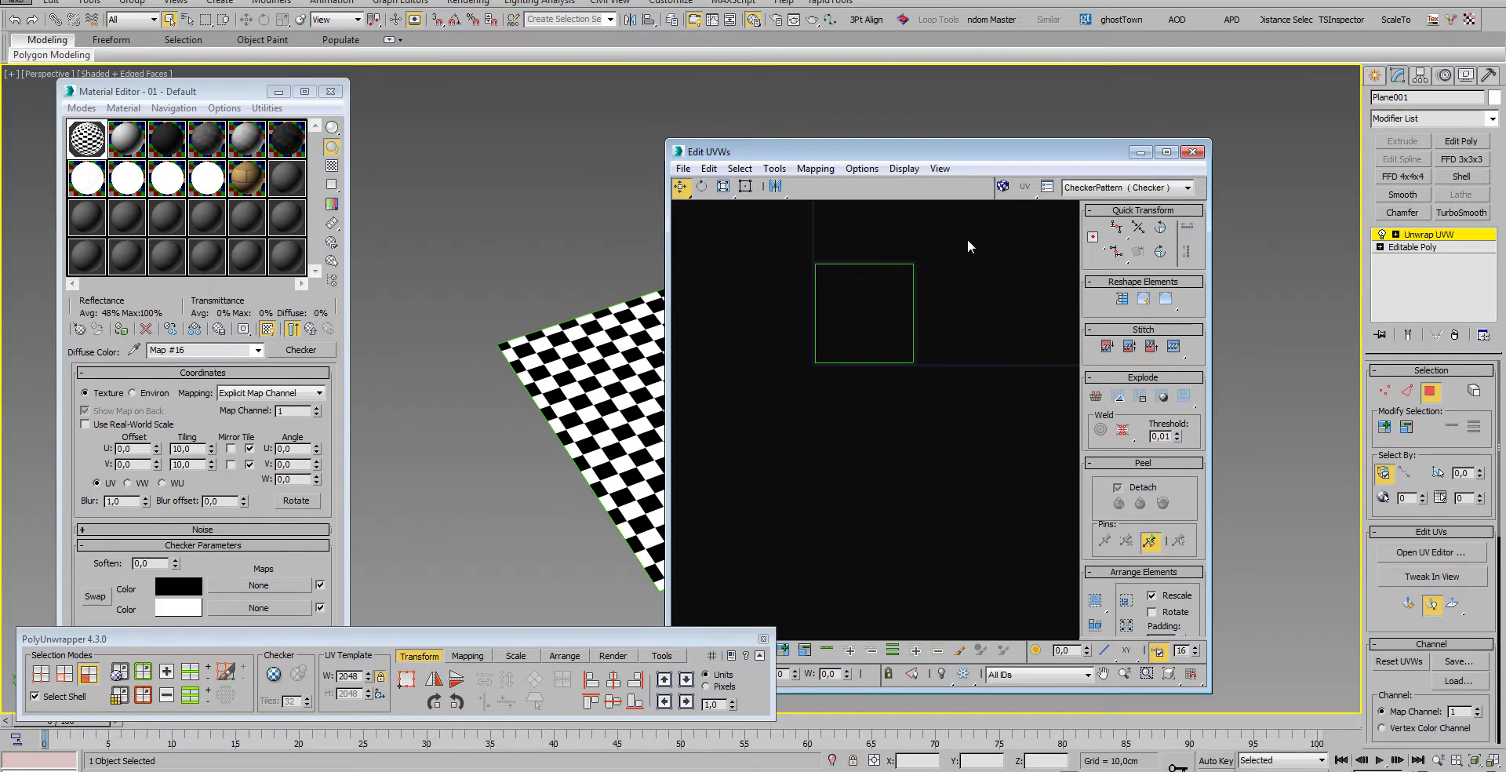
Select all of Plane001's faces in Edit UVWs, then close the editor
left_click(604, 515)
left_click(1192, 151)
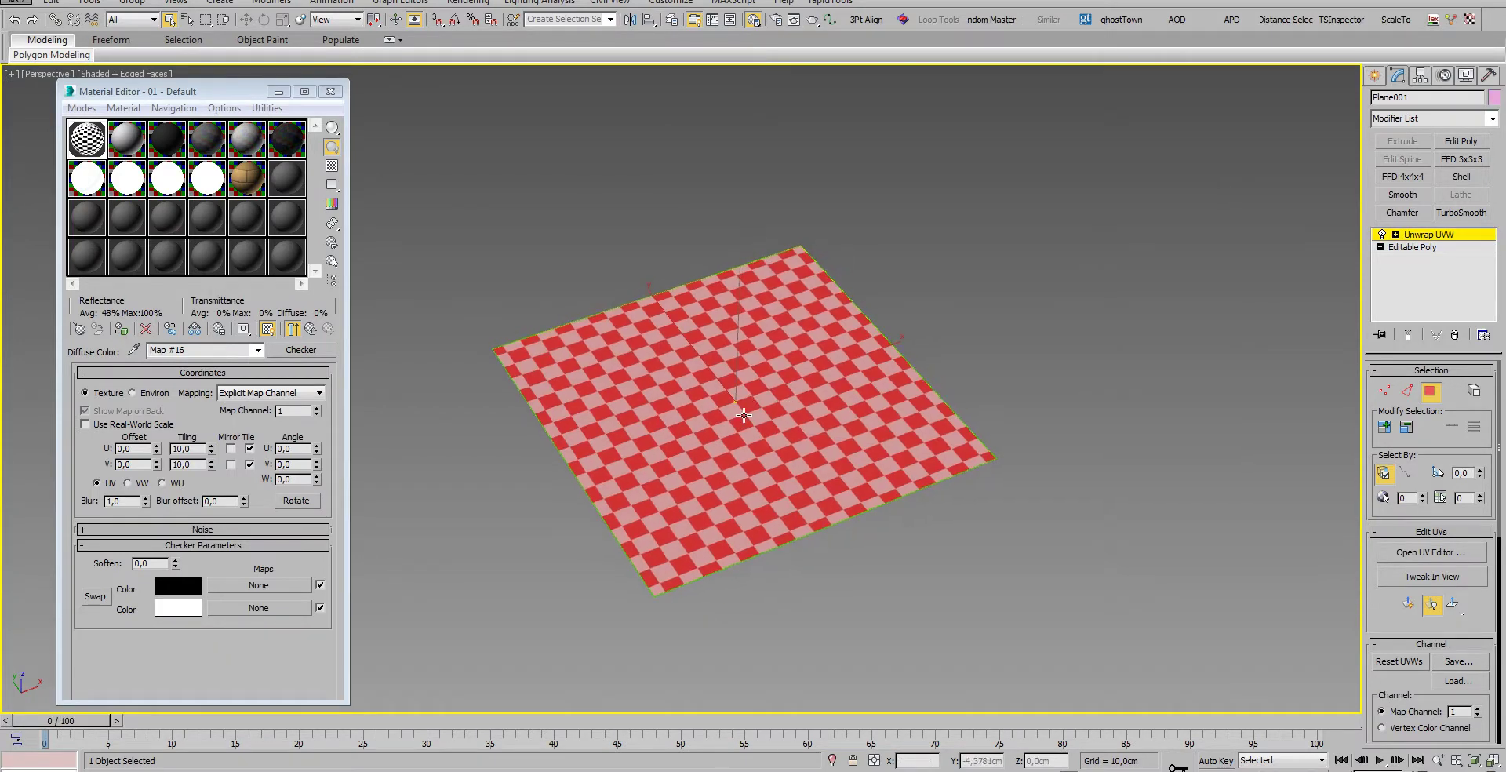
scroll(770, 409, "up", 3)
scroll(649, 417, "down", 2)
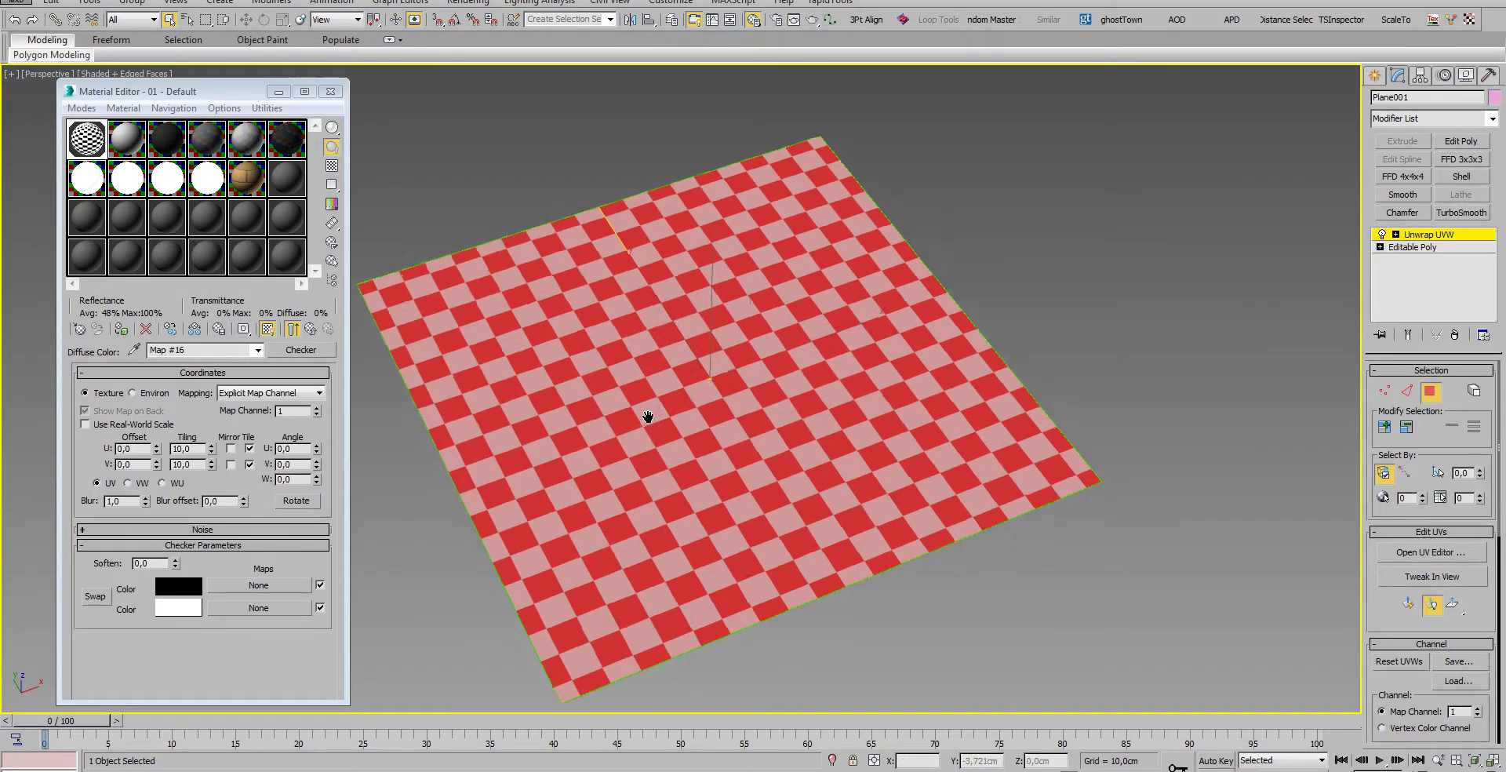
scroll(608, 434, "down", 2)
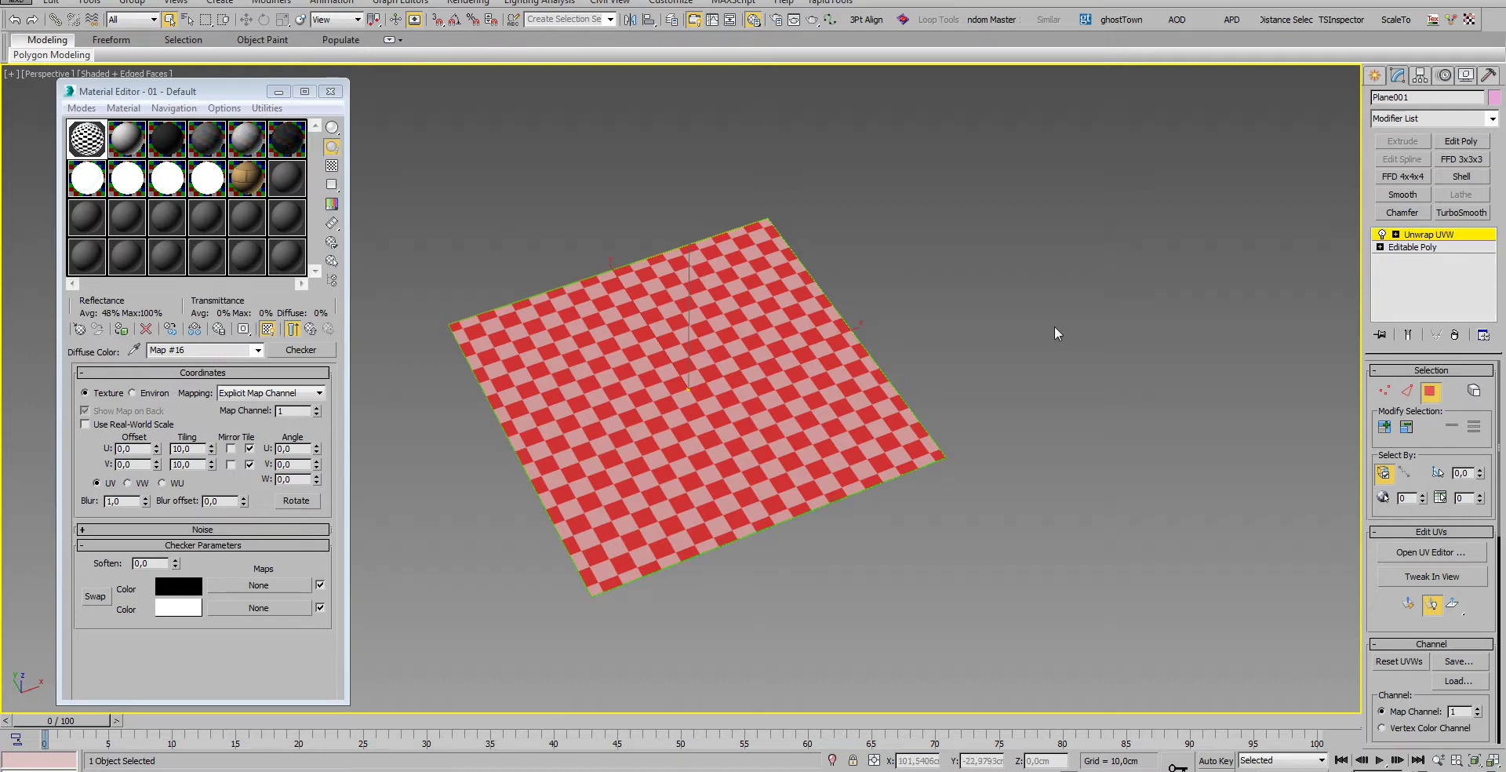
Convert the plane to Editable Poly and add a UVW Xform modifier
right_click(1014, 322)
mouse_move(1051, 480)
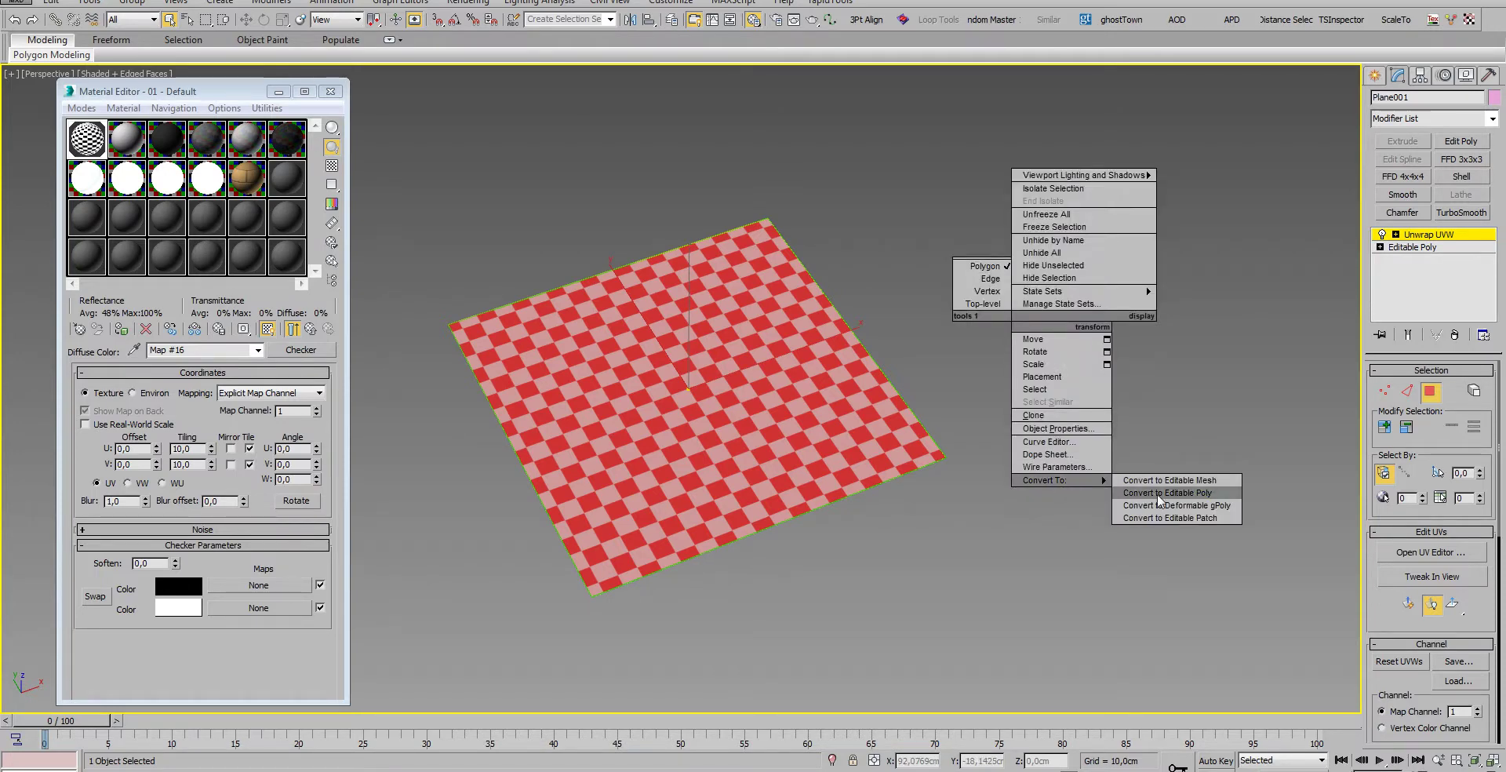
left_click(1158, 496)
left_click(1459, 119)
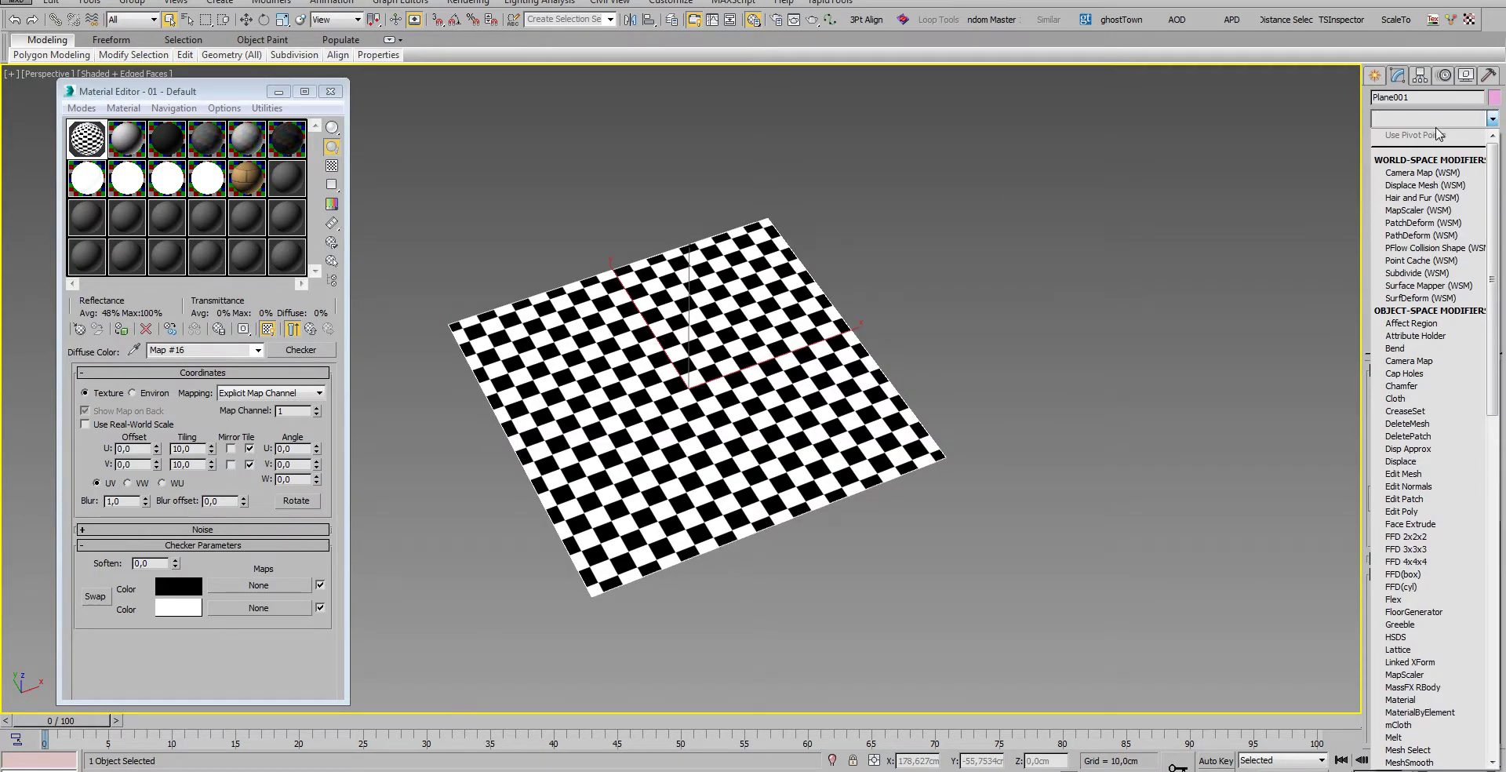
type("uvw")
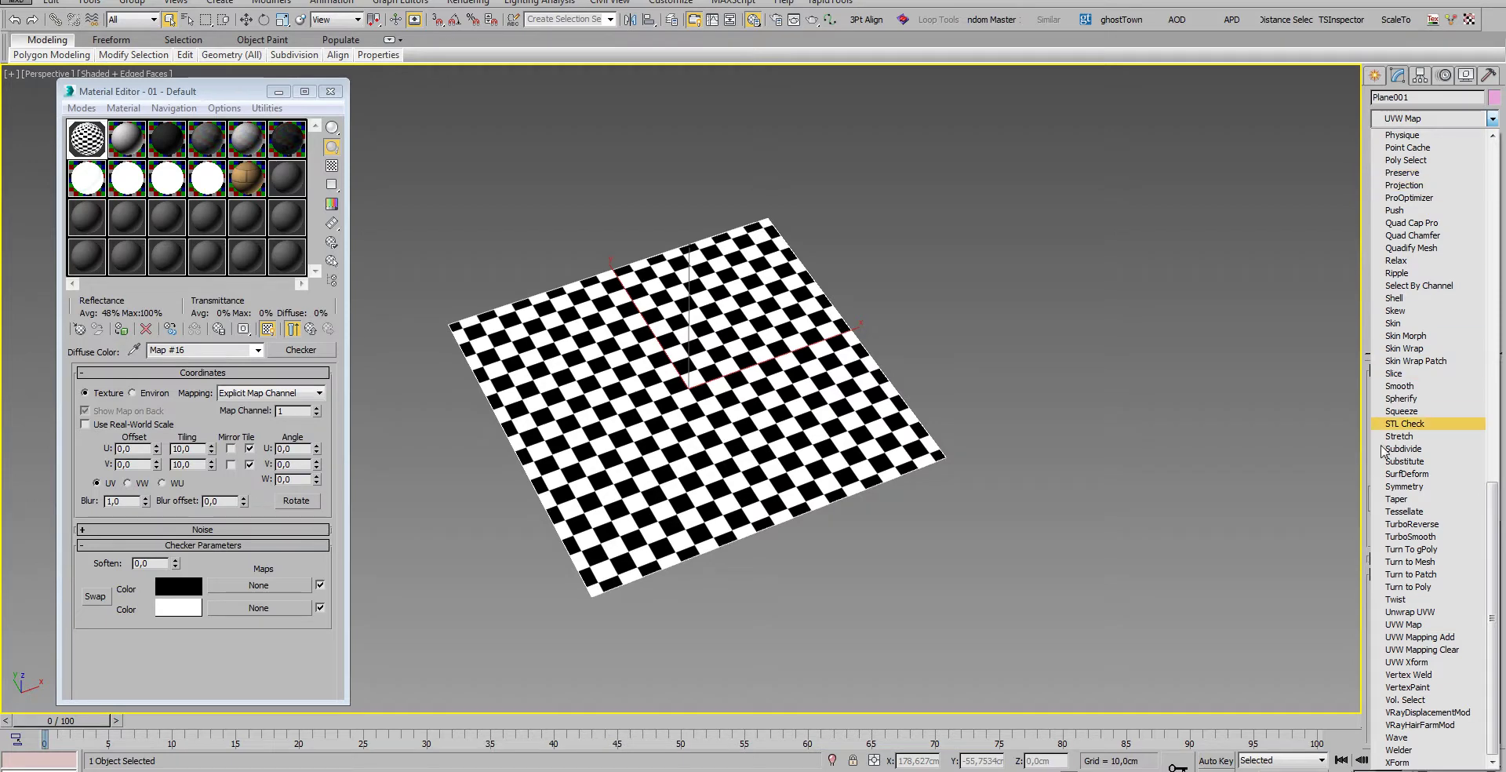
left_click(1405, 663)
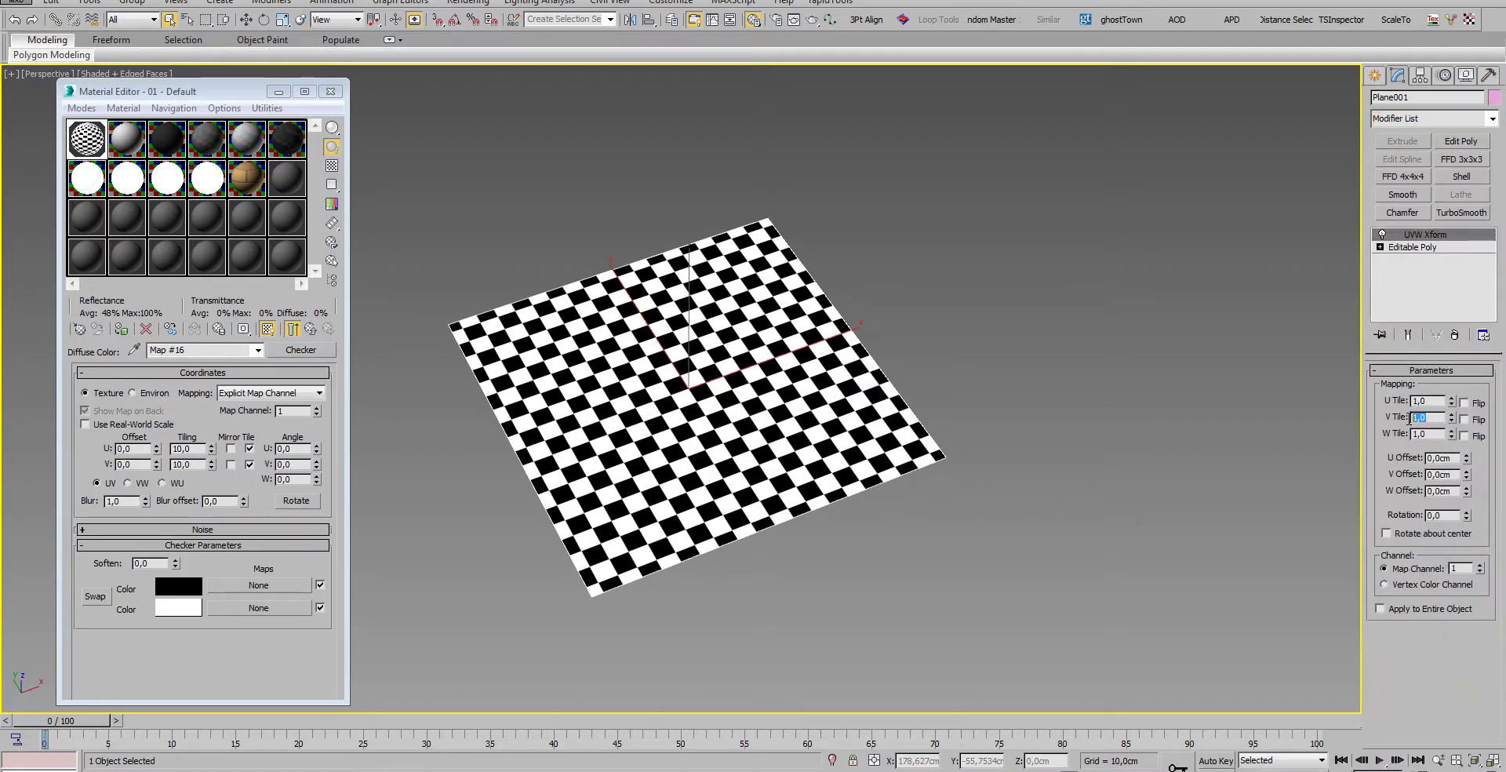
Set UVW Xform V Tile to 0,5 and collapse it into the Editable Poly
left_click(1452, 423)
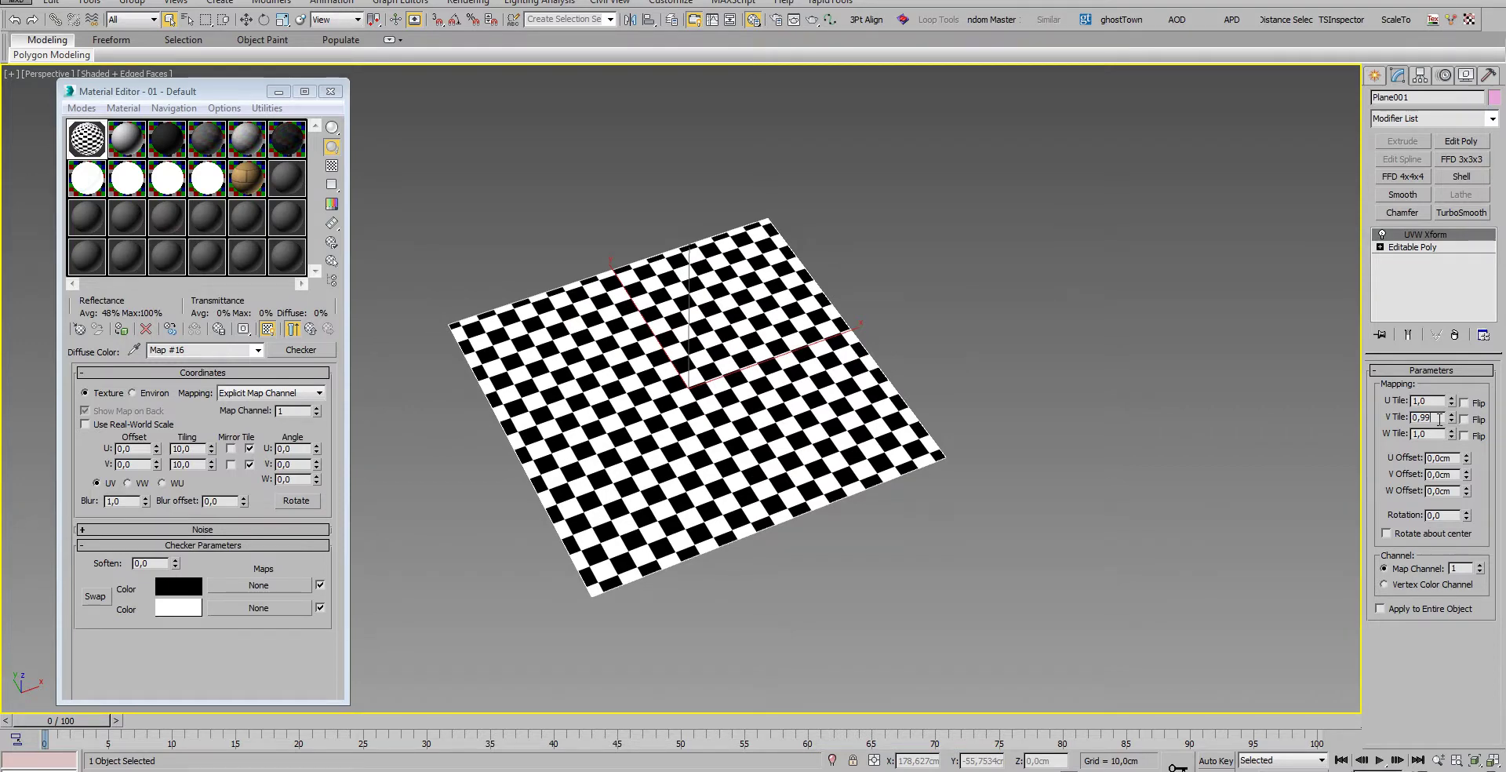
type("5")
key("Return")
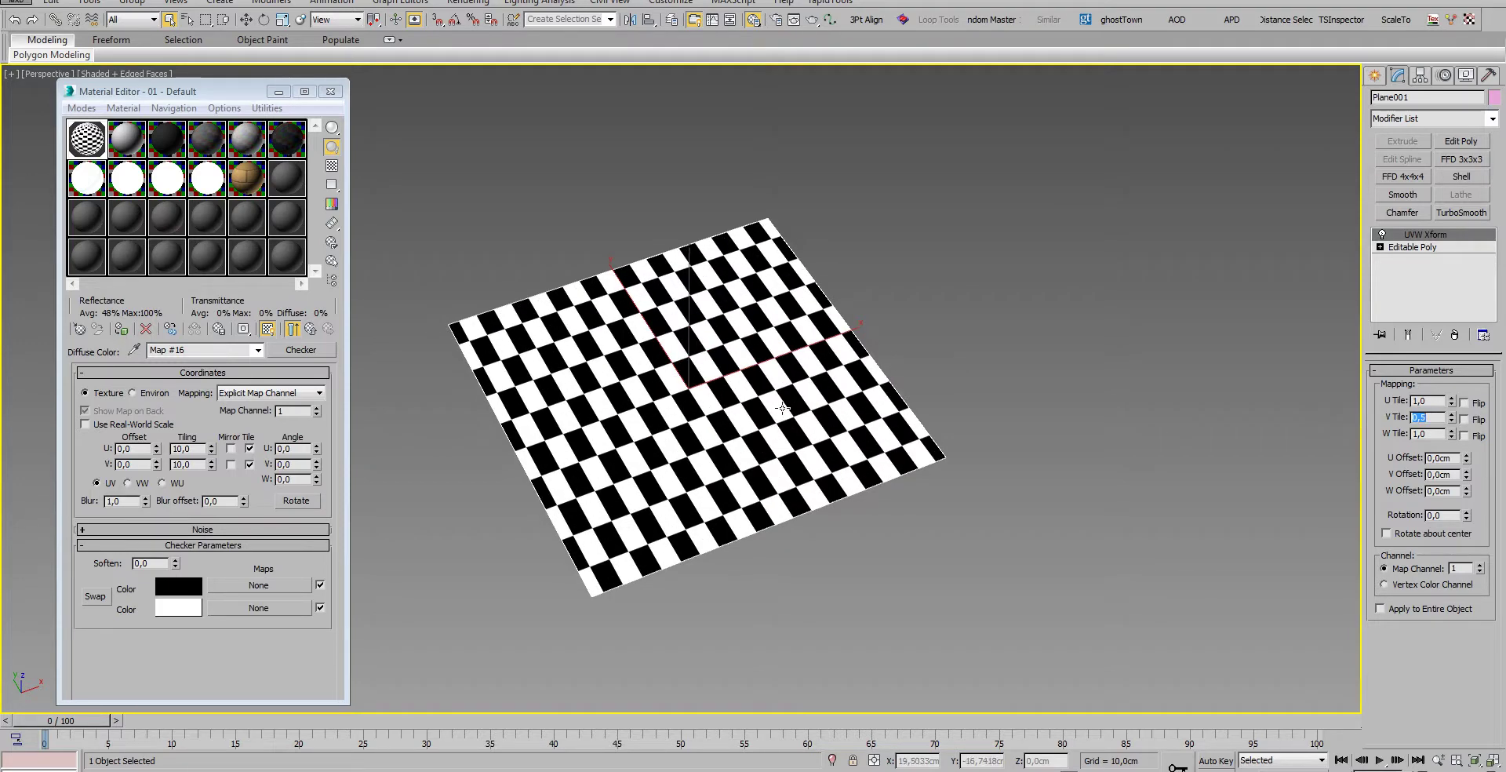
right_click(778, 405)
left_click(942, 575)
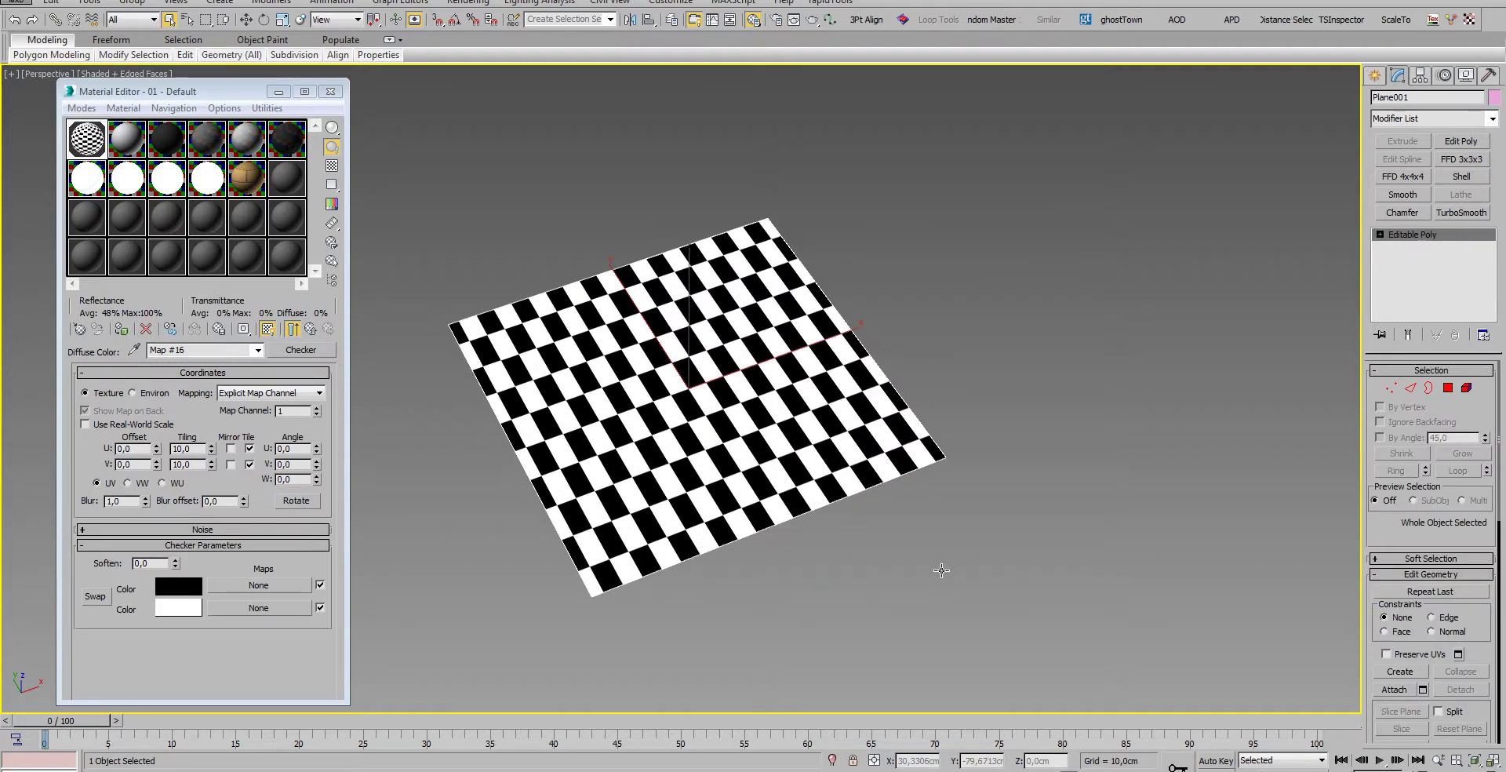
Add Unwrap UVW, move the Edit UVWs window aside, then box-select and deselect the plane's UVs
key("u")
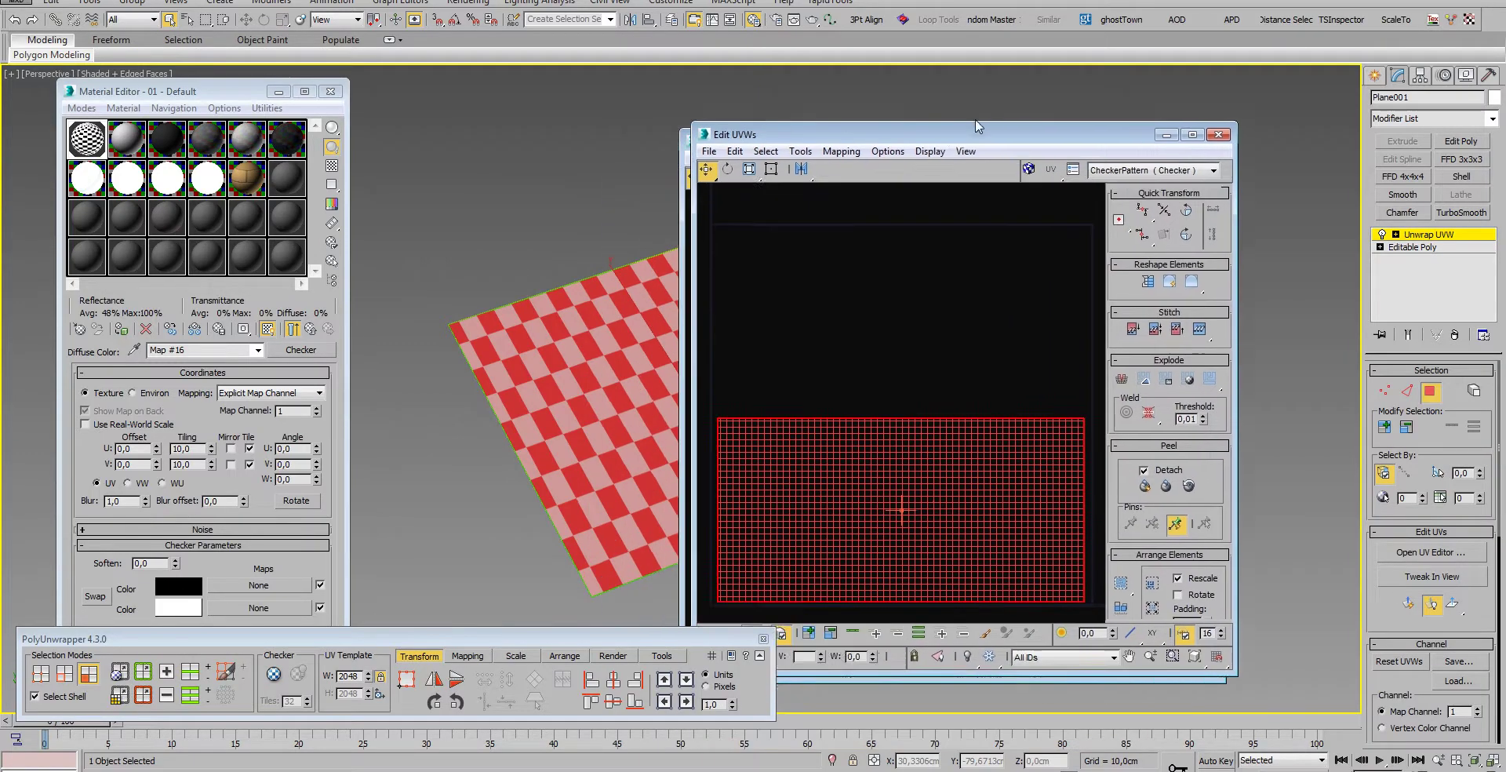
left_click_drag(852, 206, 1070, 95)
scroll(599, 286, "up", 2)
middle_click_drag(947, 385, 951, 375)
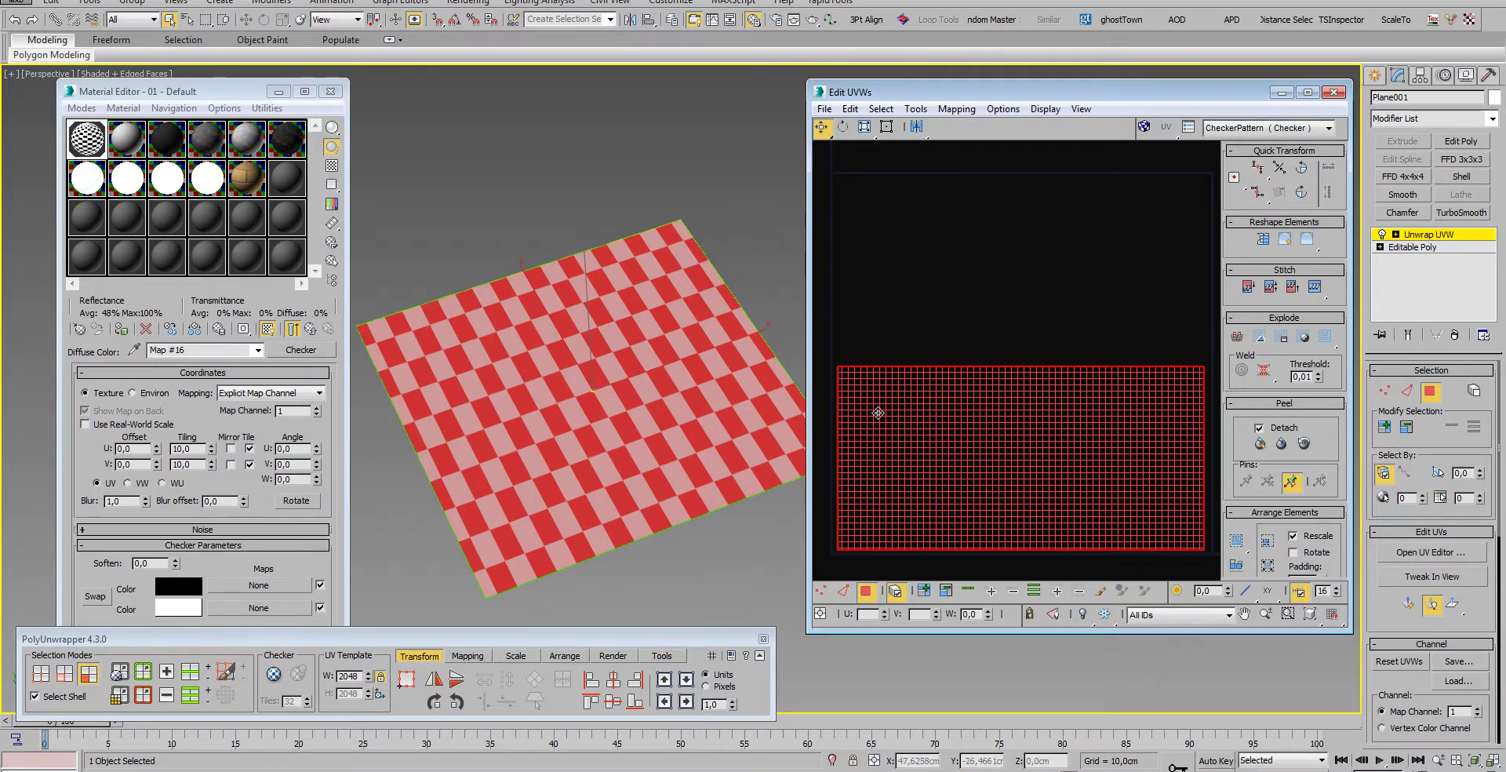
scroll(902, 400, "down", 3)
mouse_move(1127, 356)
left_mouse_down()
mouse_move(764, 535)
mouse_move(828, 547)
left_mouse_up()
left_click(1112, 430)
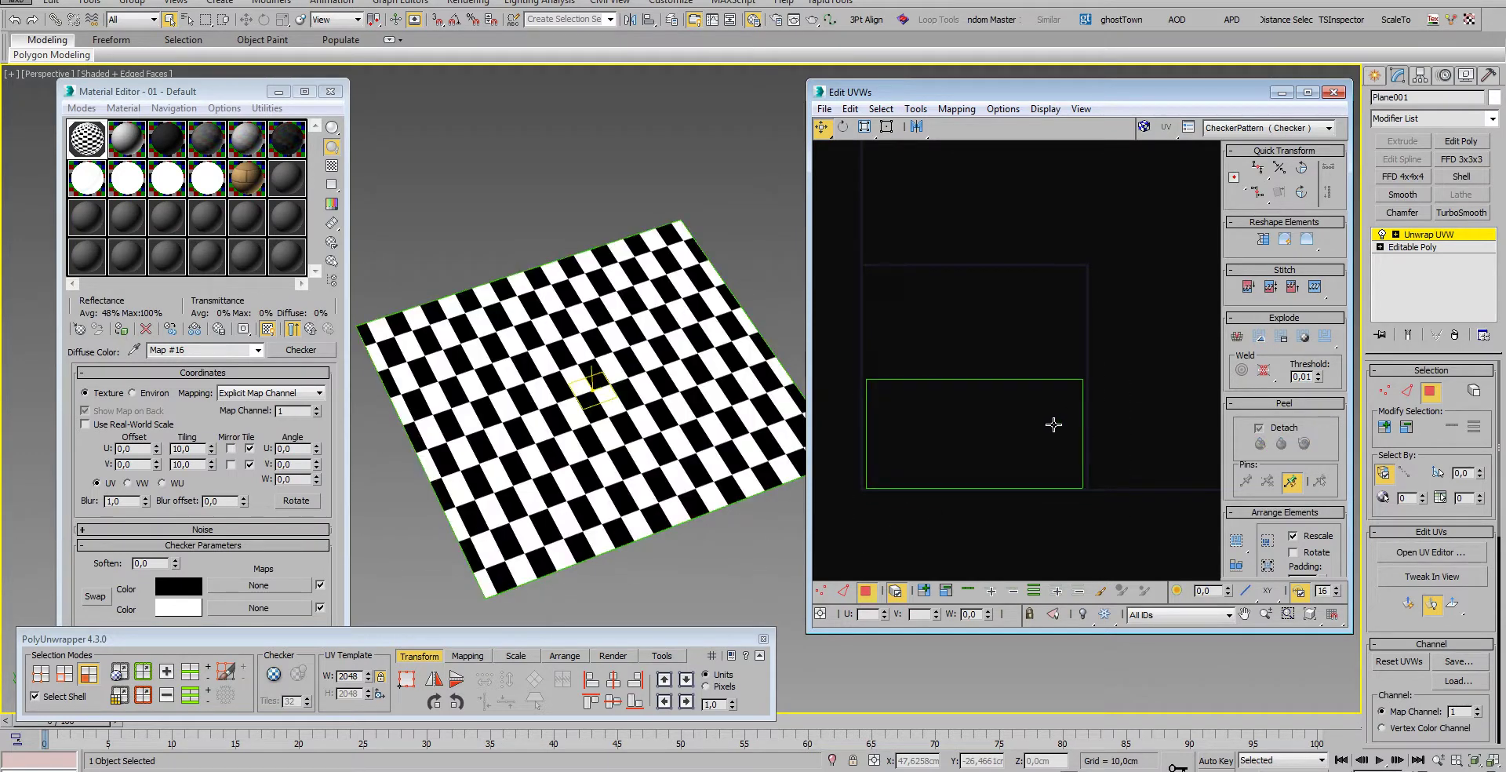
scroll(1052, 423, "down", 1)
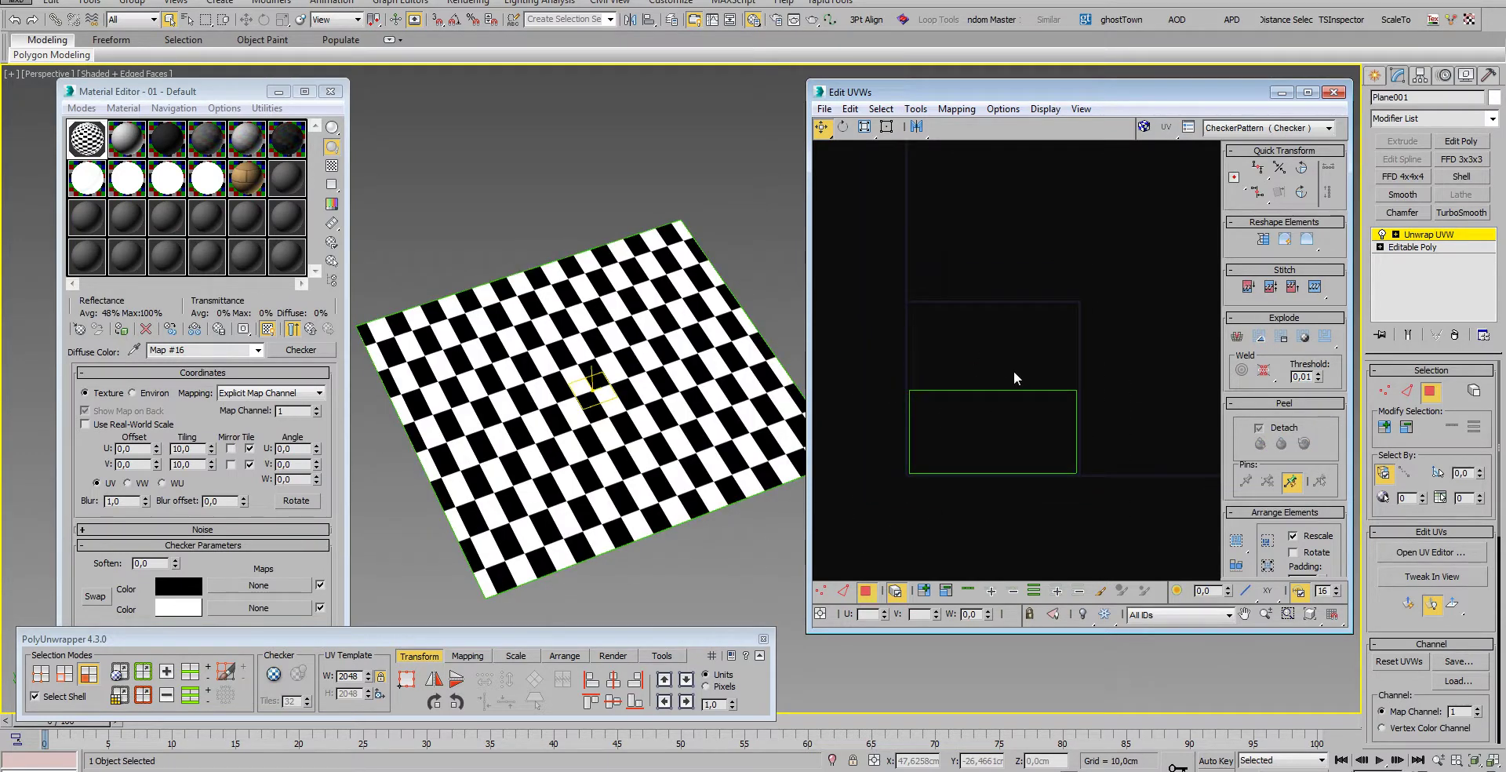
Close Edit UVWs and convert the plane back to Editable Poly
left_click(1334, 92)
right_click(837, 291)
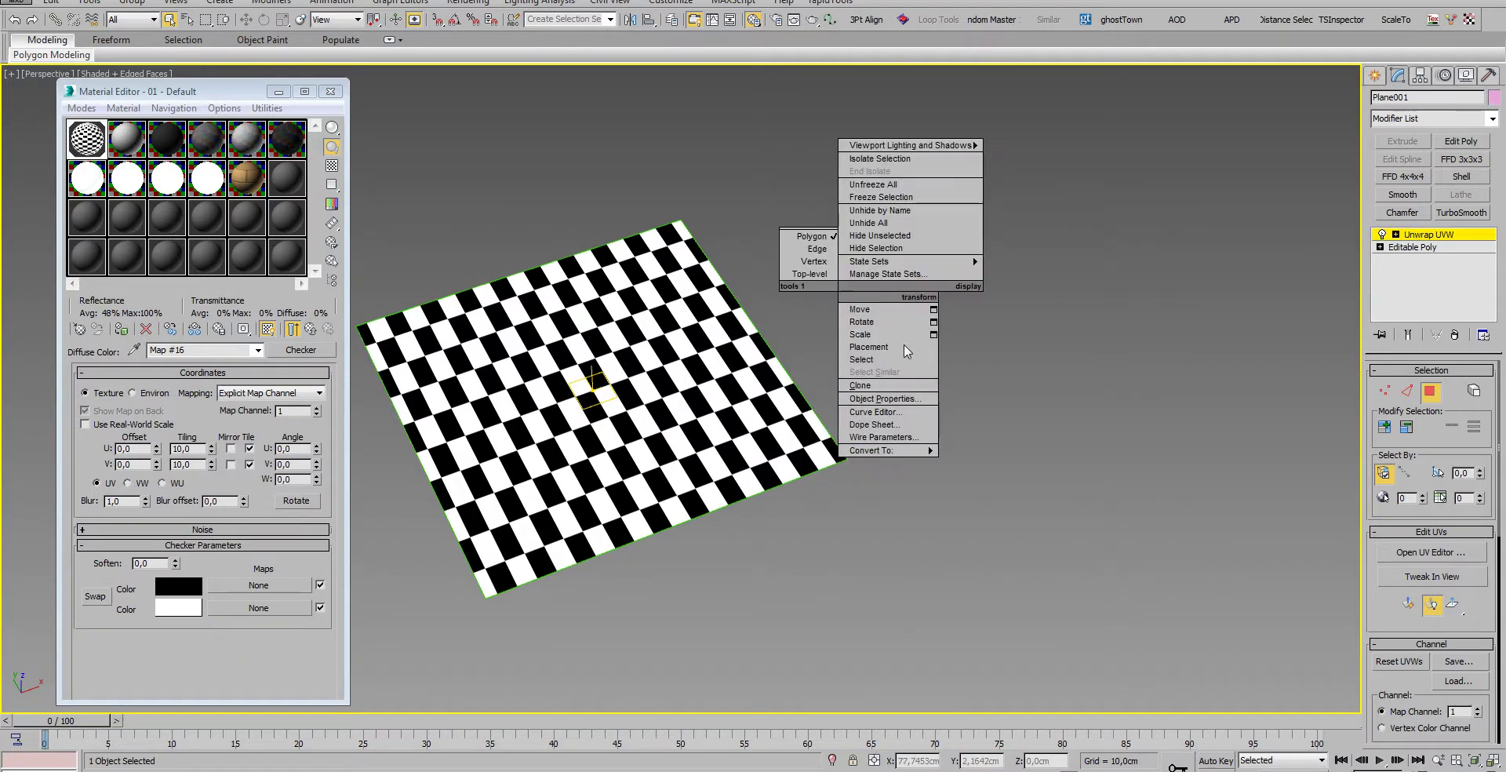
left_click(996, 461)
middle_click_drag(751, 386, 798, 398)
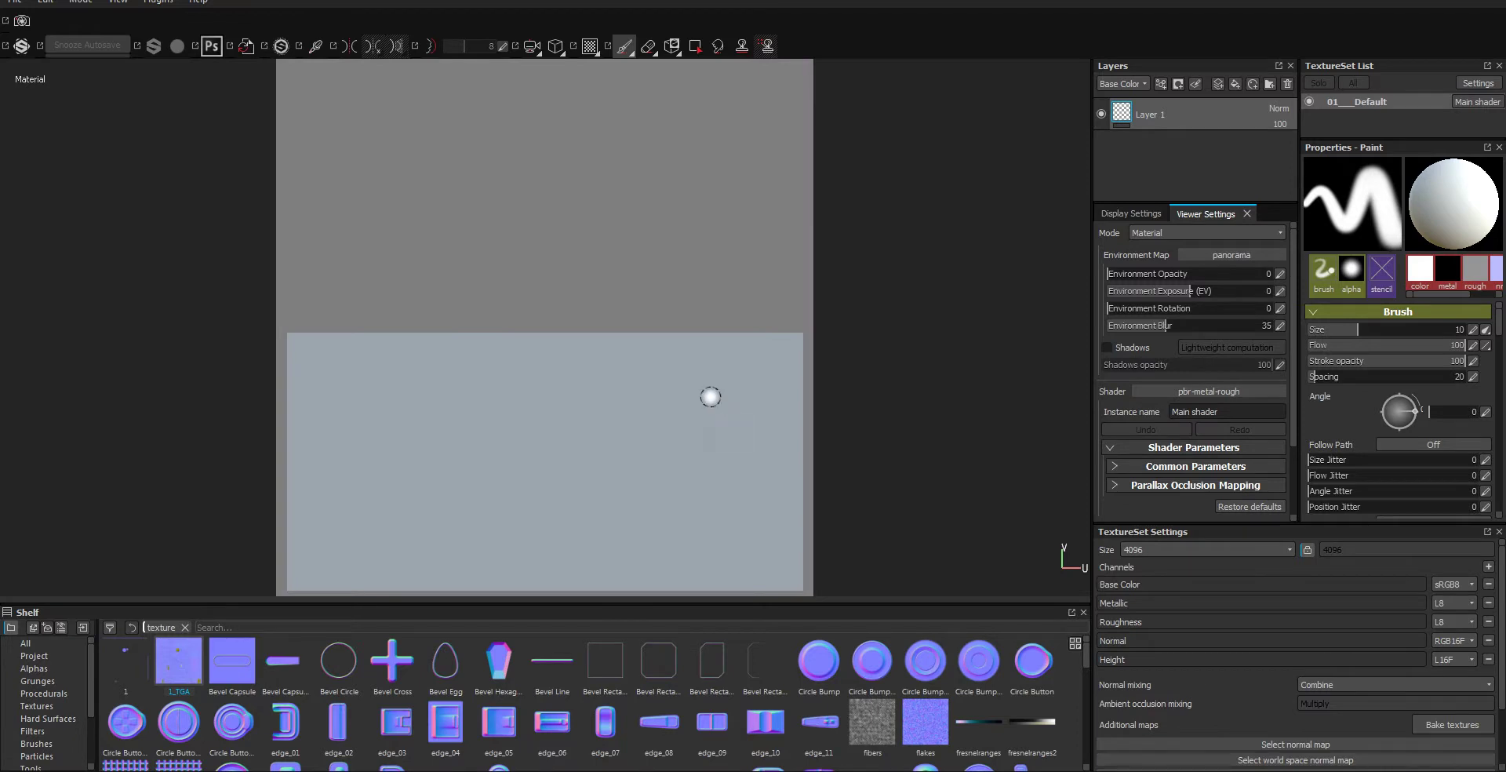
Switch to 3D view, pick the Circle Button normal from the shelf, and expand brush properties
scroll(710, 397, "down", 3)
scroll(690, 403, "up", 1)
key("F2")
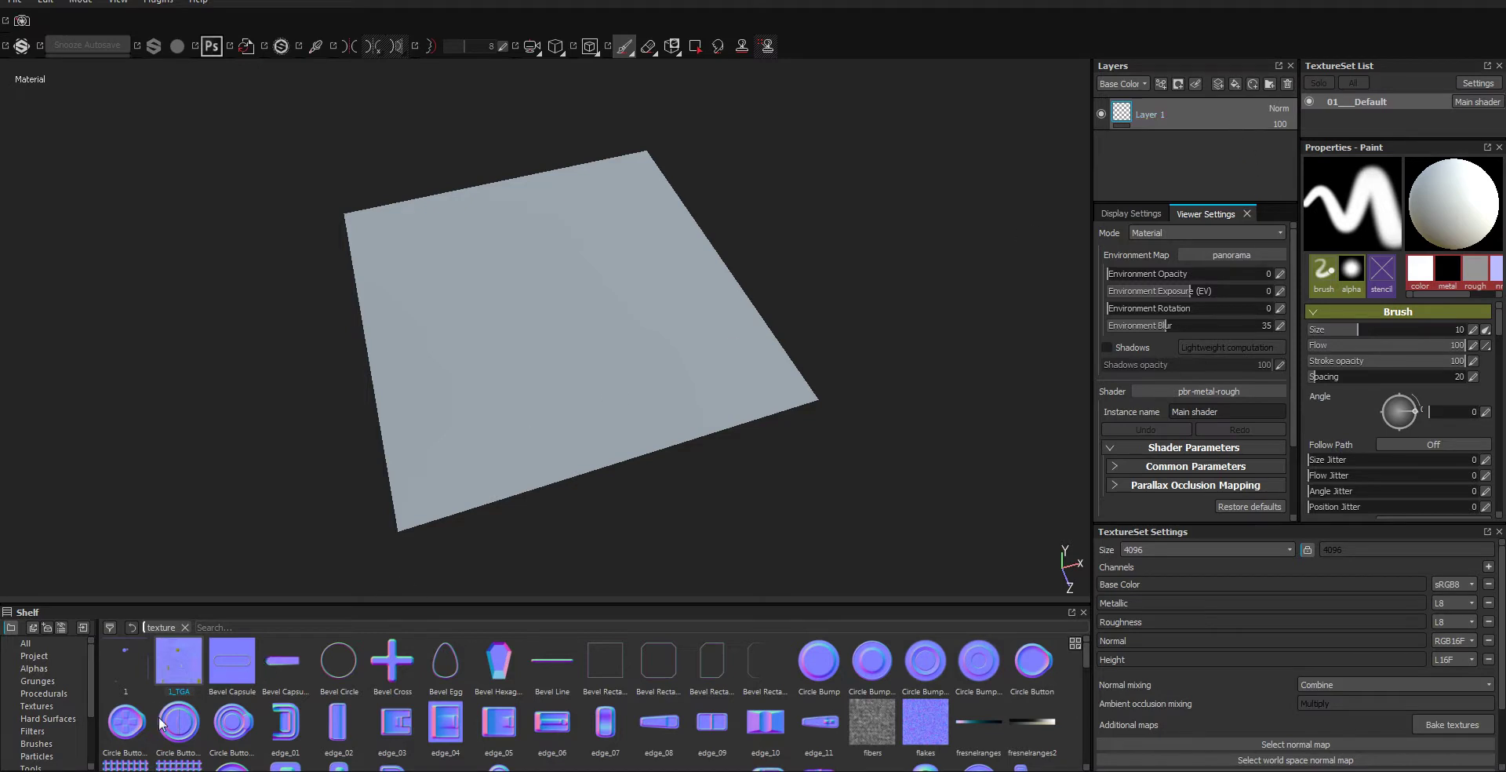
left_click(186, 721)
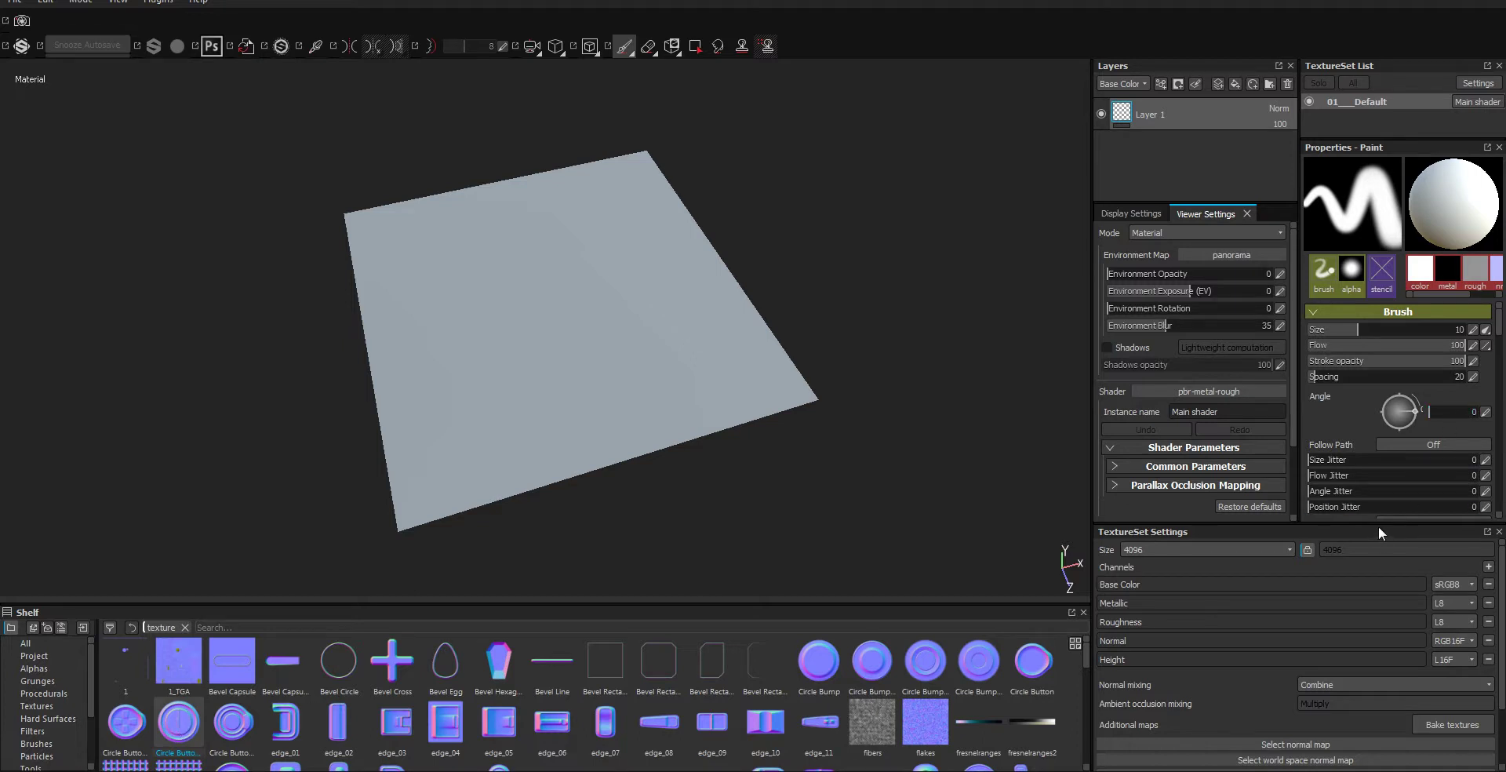
left_click_drag(1377, 526, 1378, 689)
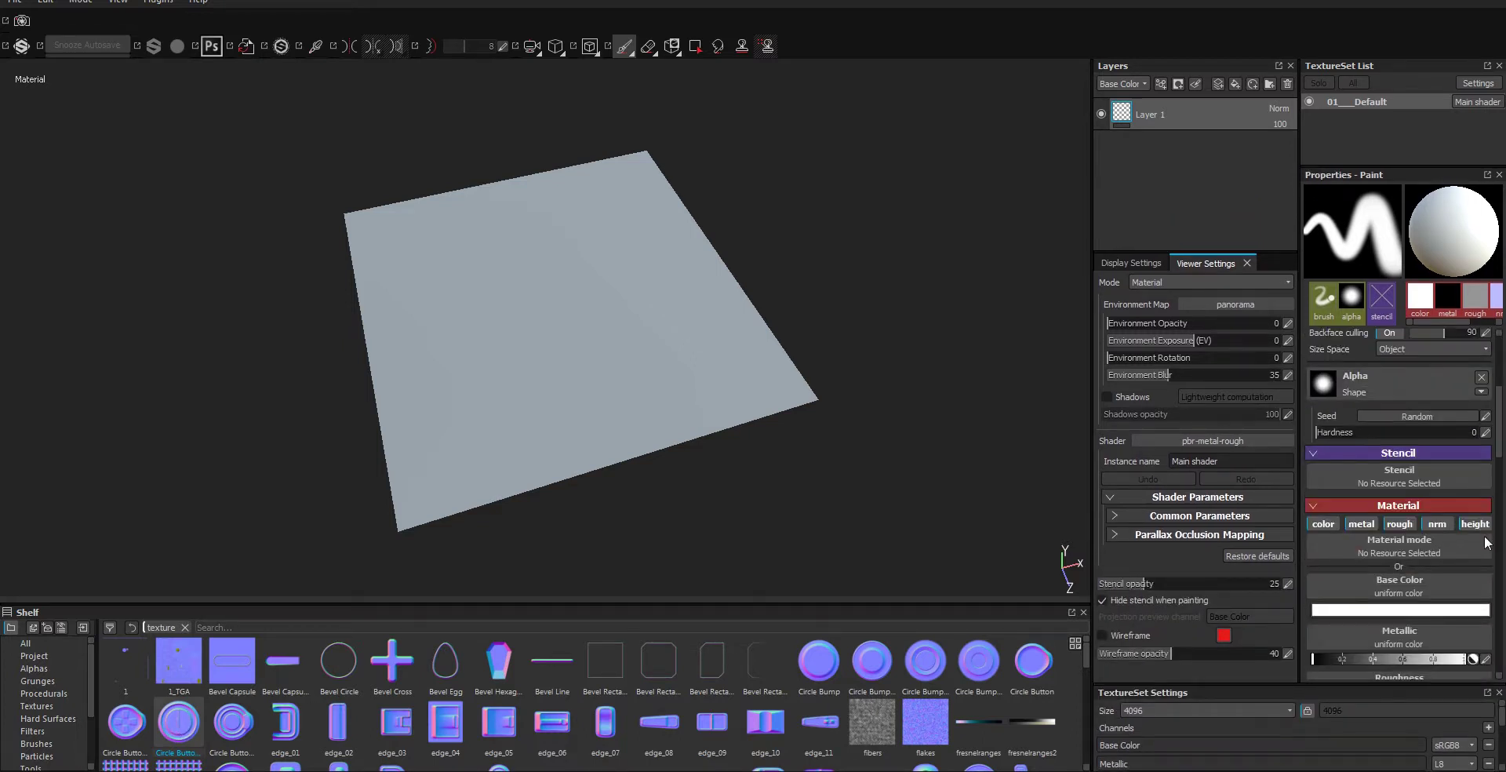
Load Circle Button Sliced into the brush's normal channel and enlarge the brush
left_click(1437, 524)
left_click_drag(179, 721, 1347, 514)
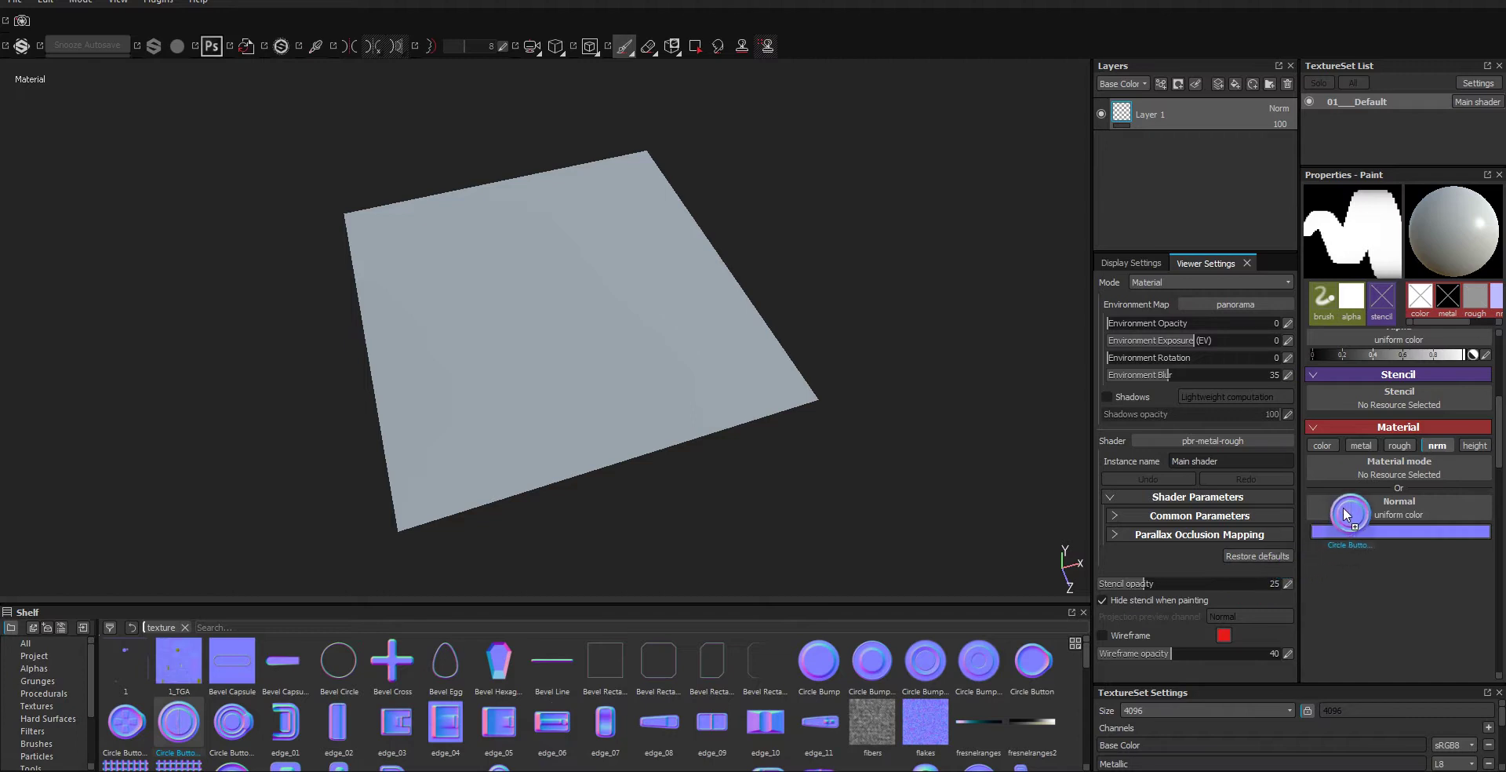
left_click_drag(562, 421, 545, 411, "alt")
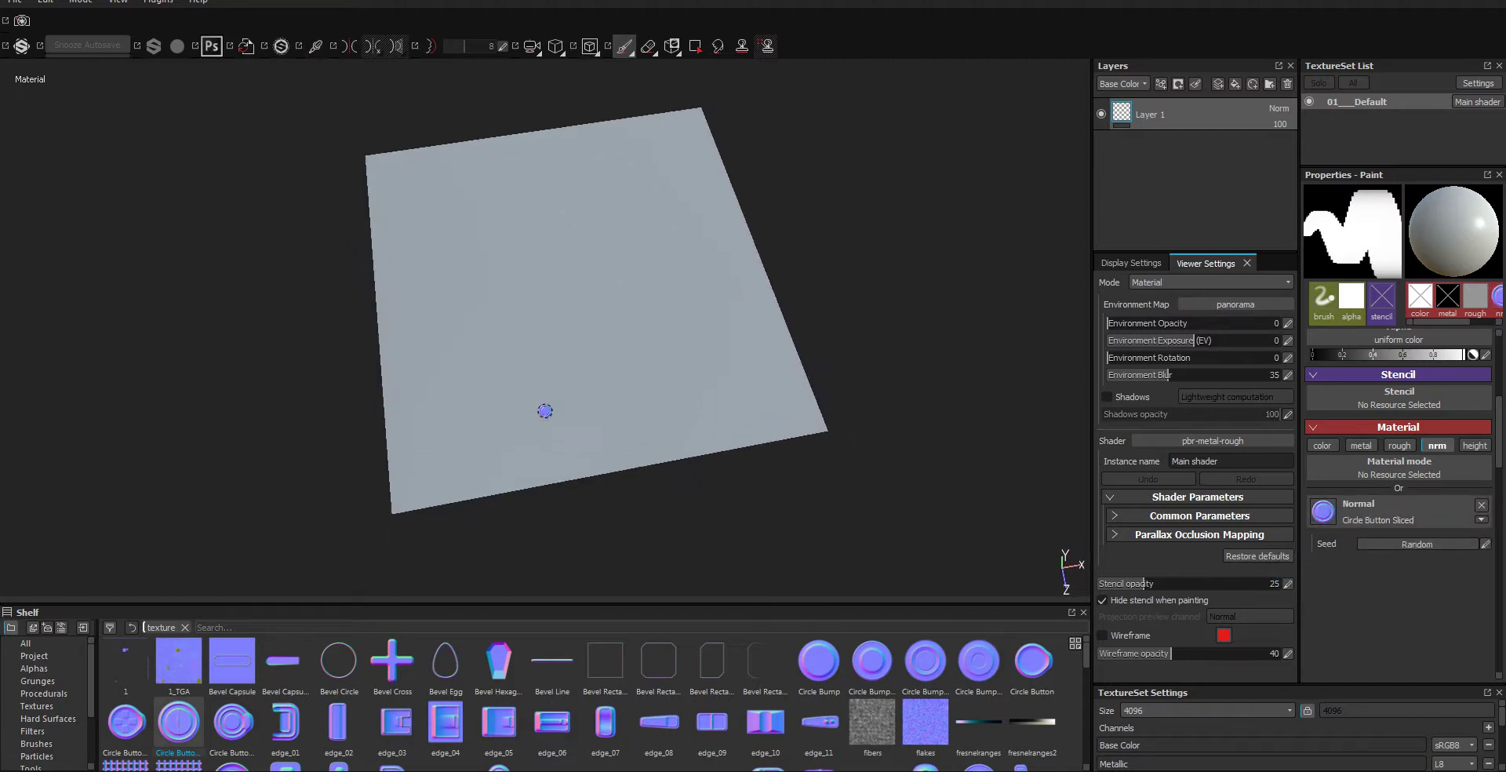
right_click_drag(546, 411, 596, 448, "ctrl")
left_click_drag(596, 447, 535, 316, "alt")
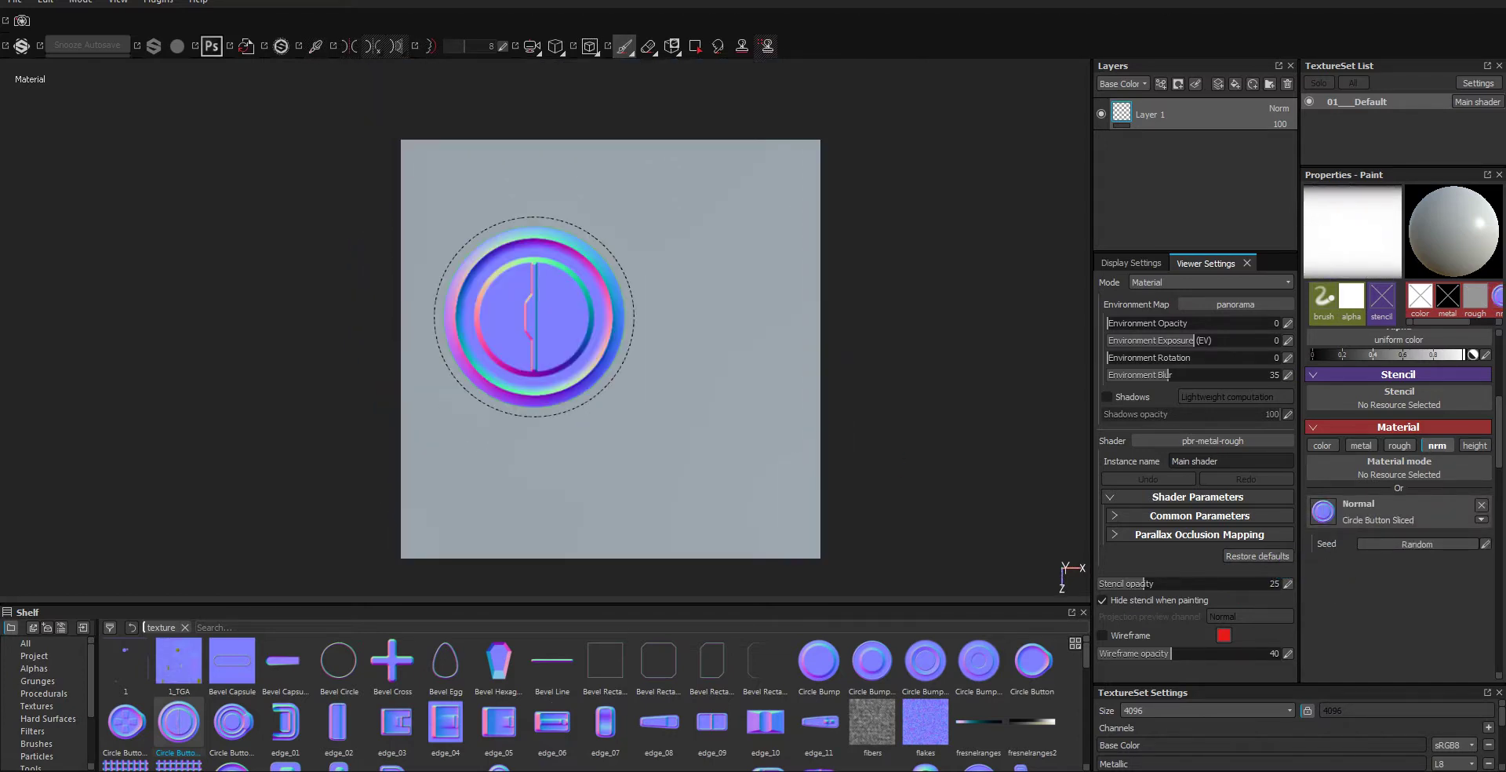
Stamp circle buttons at left centre, lower right, upper right, lower left and top-left edge
left_click(535, 316)
left_click(711, 448)
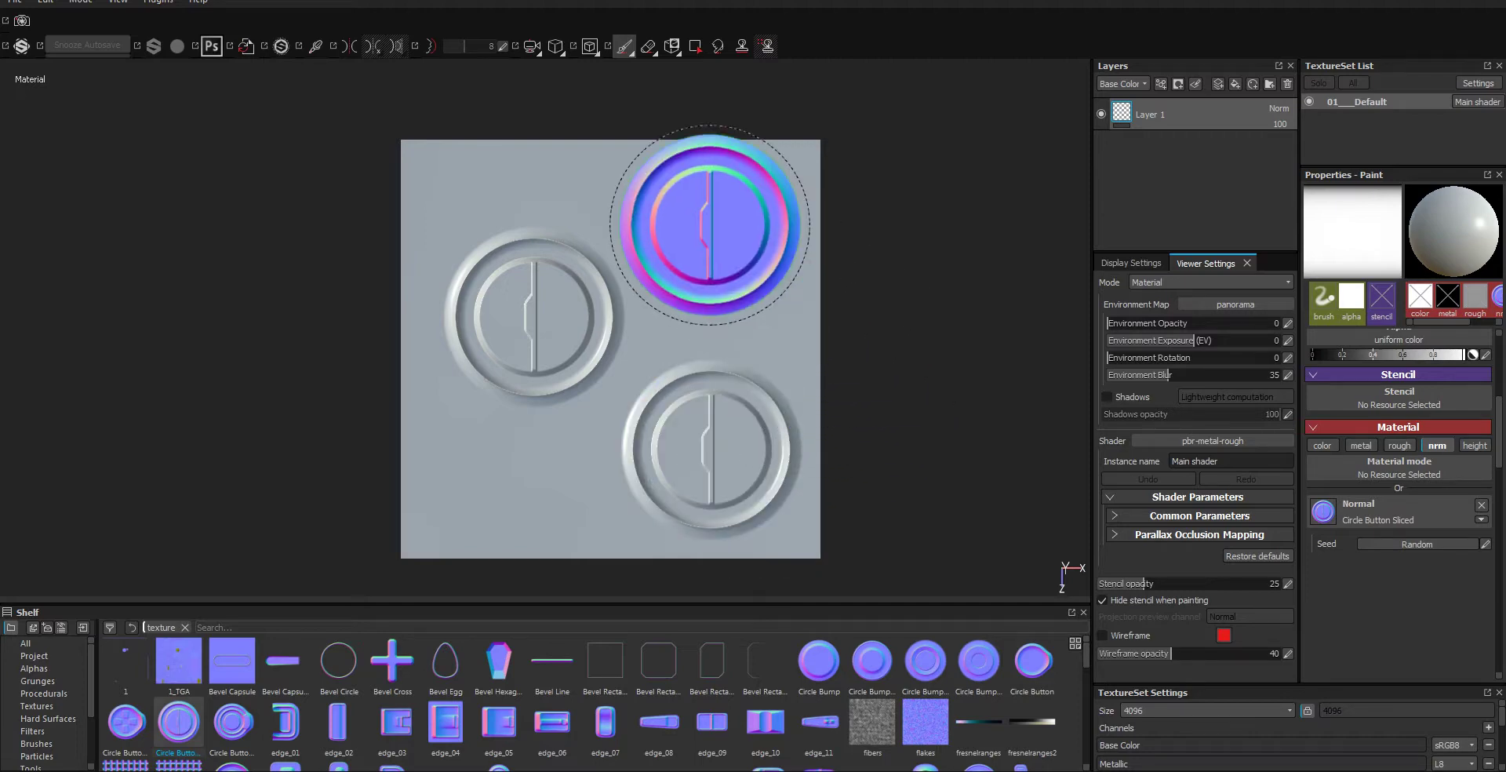
left_click(725, 231)
left_click(413, 547)
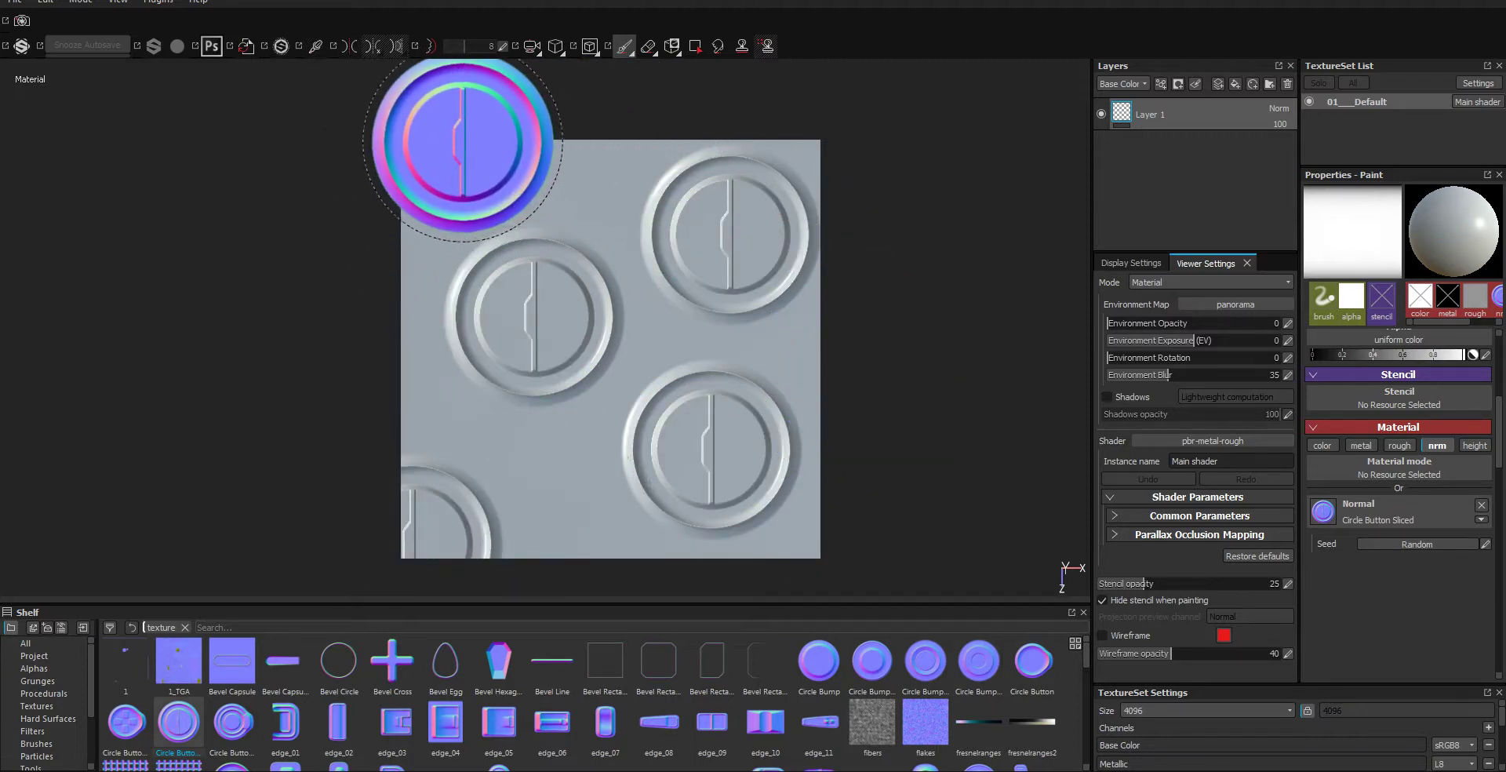
left_click(462, 143)
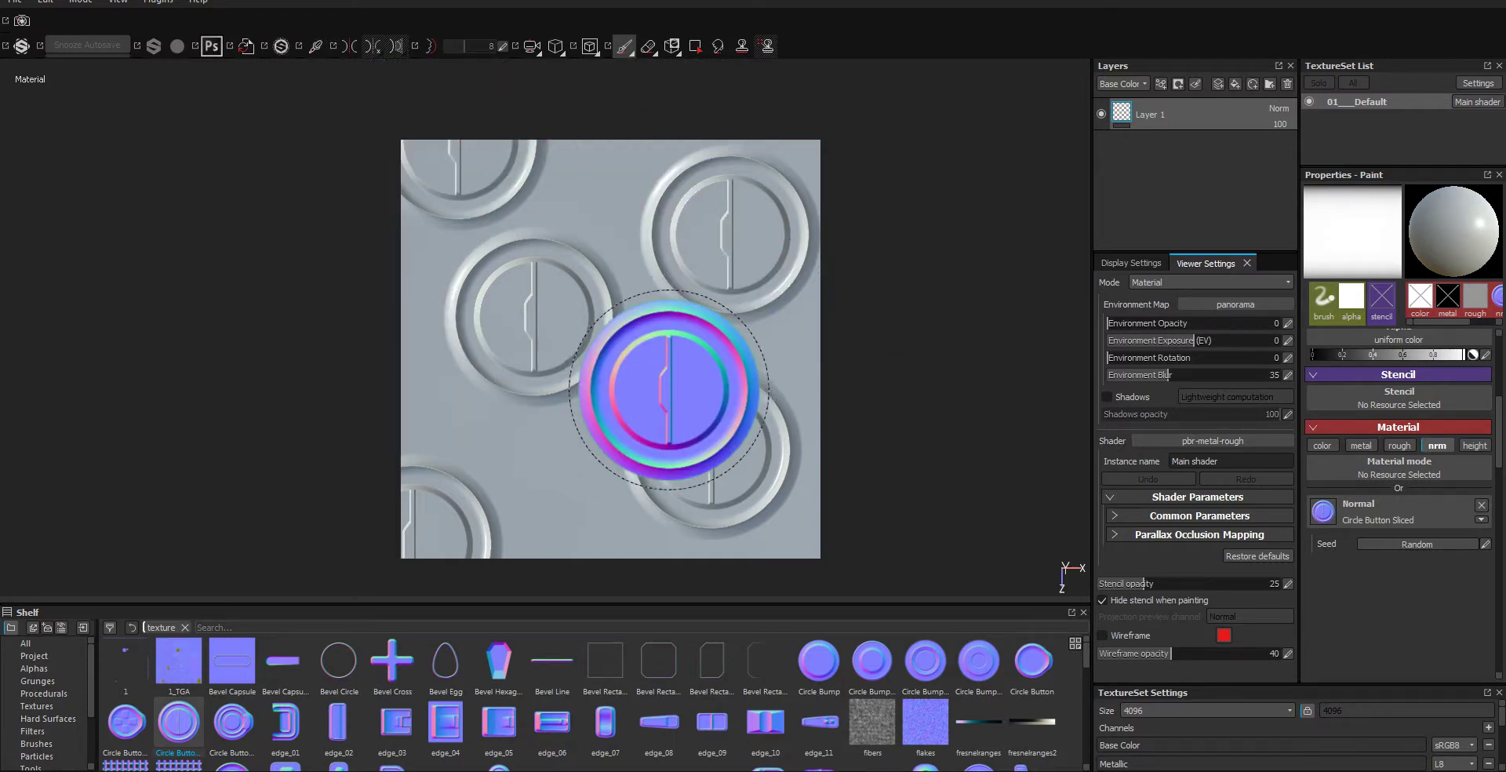
middle_click_drag(811, 407, 818, 364)
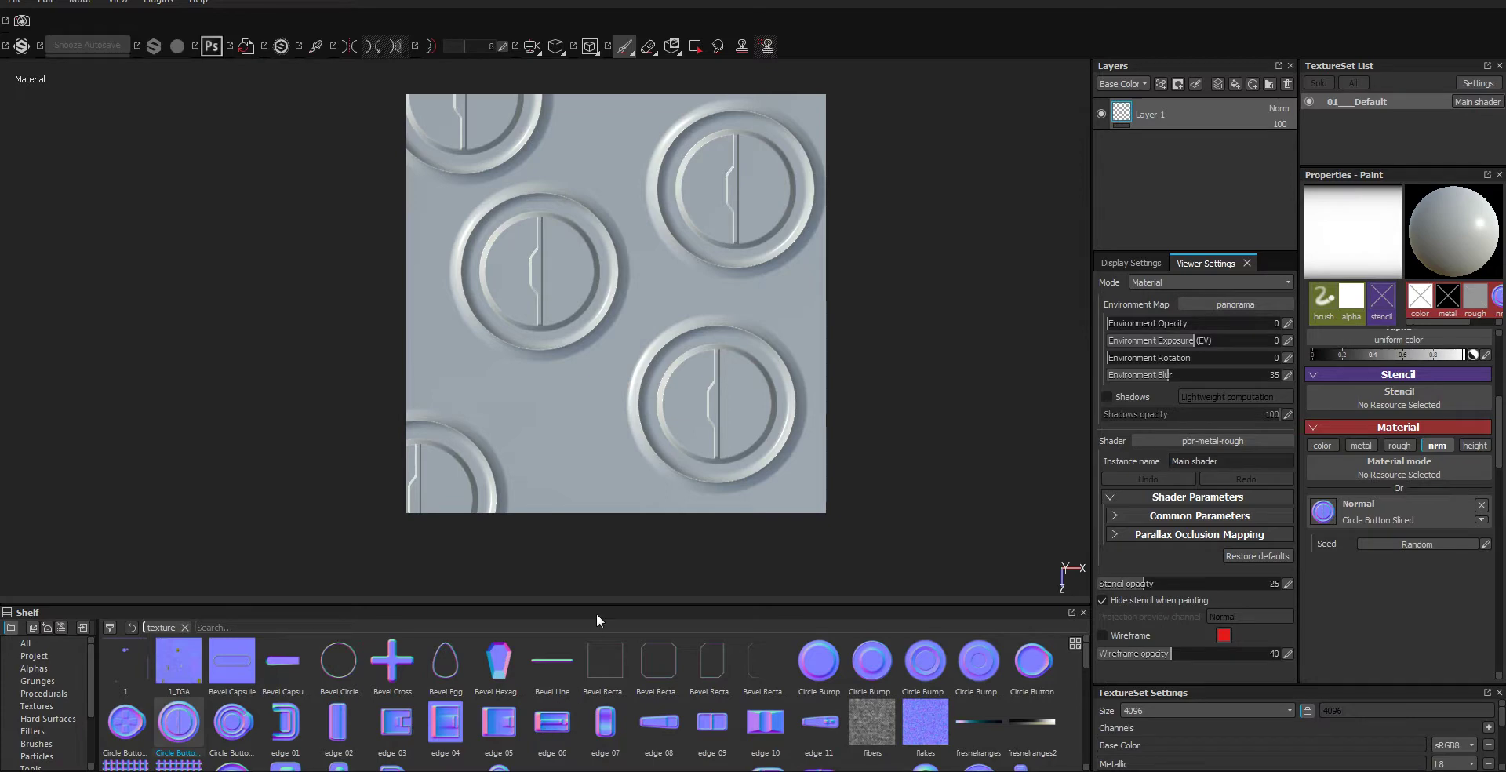
Tilt and zoom out the texture view to inspect the stamps, then return to 3D view
left_click_drag(612, 550, 672, 470, "alt")
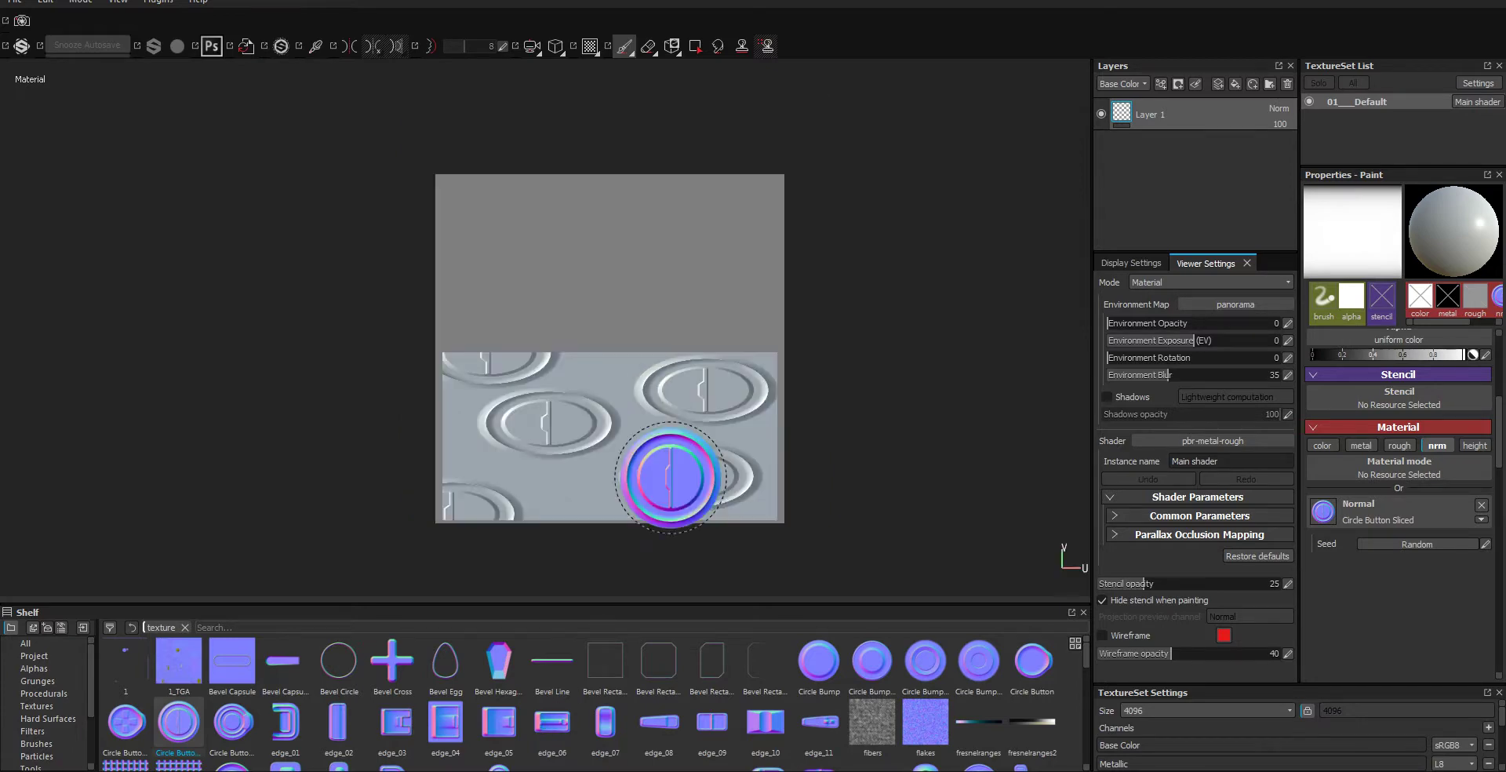
scroll(665, 448, "up", 3)
scroll(664, 447, "down", 3)
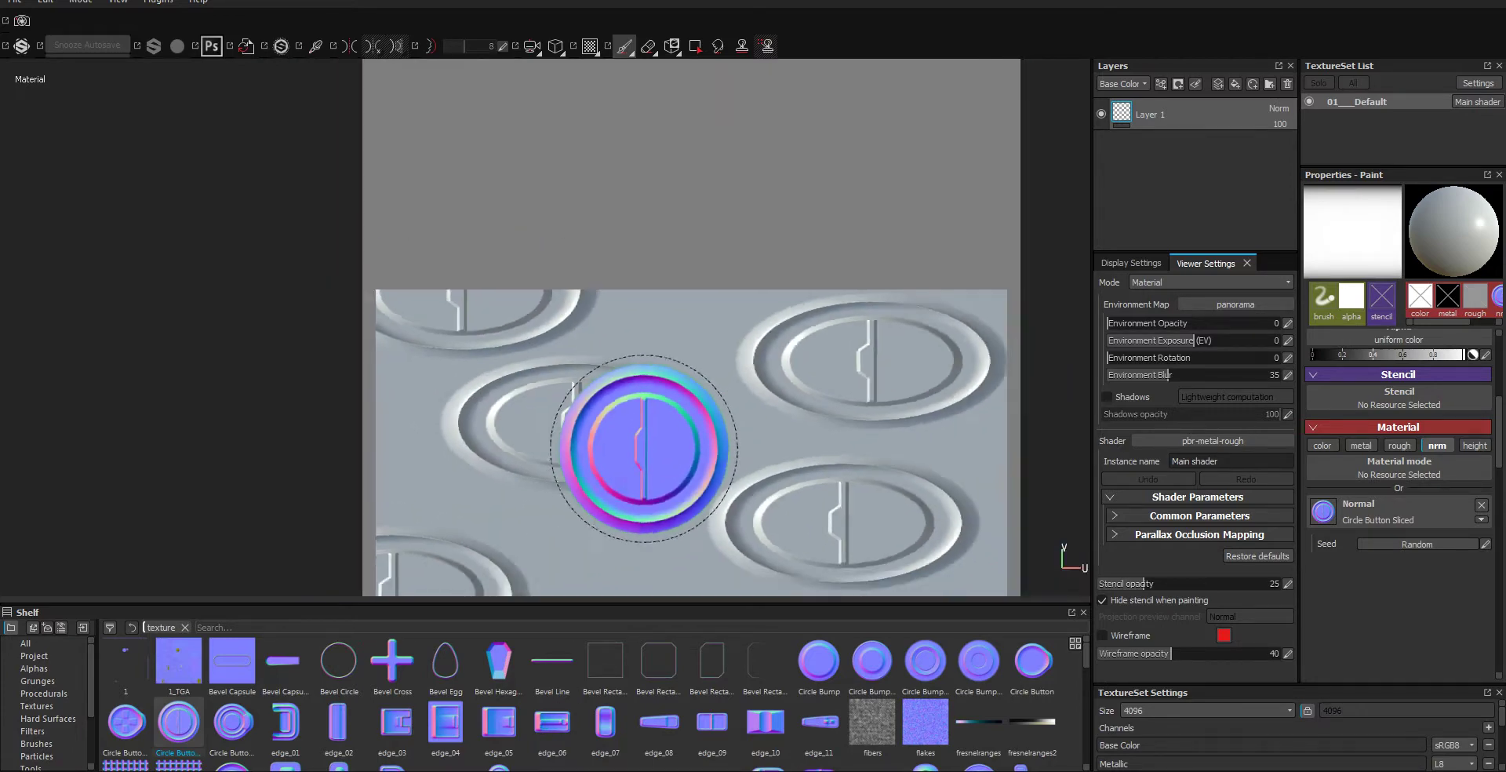
scroll(652, 451, "down", 2)
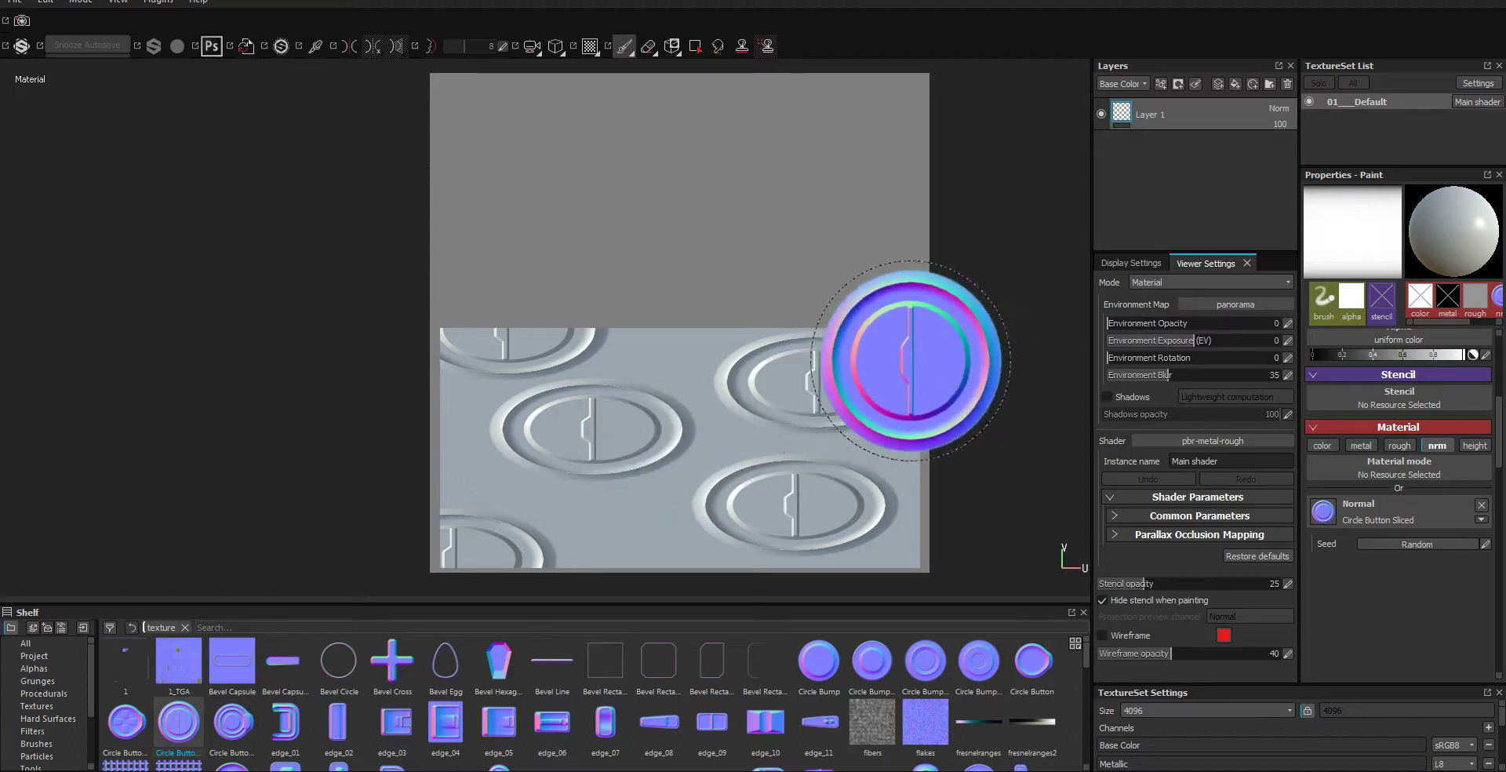
key("F2")
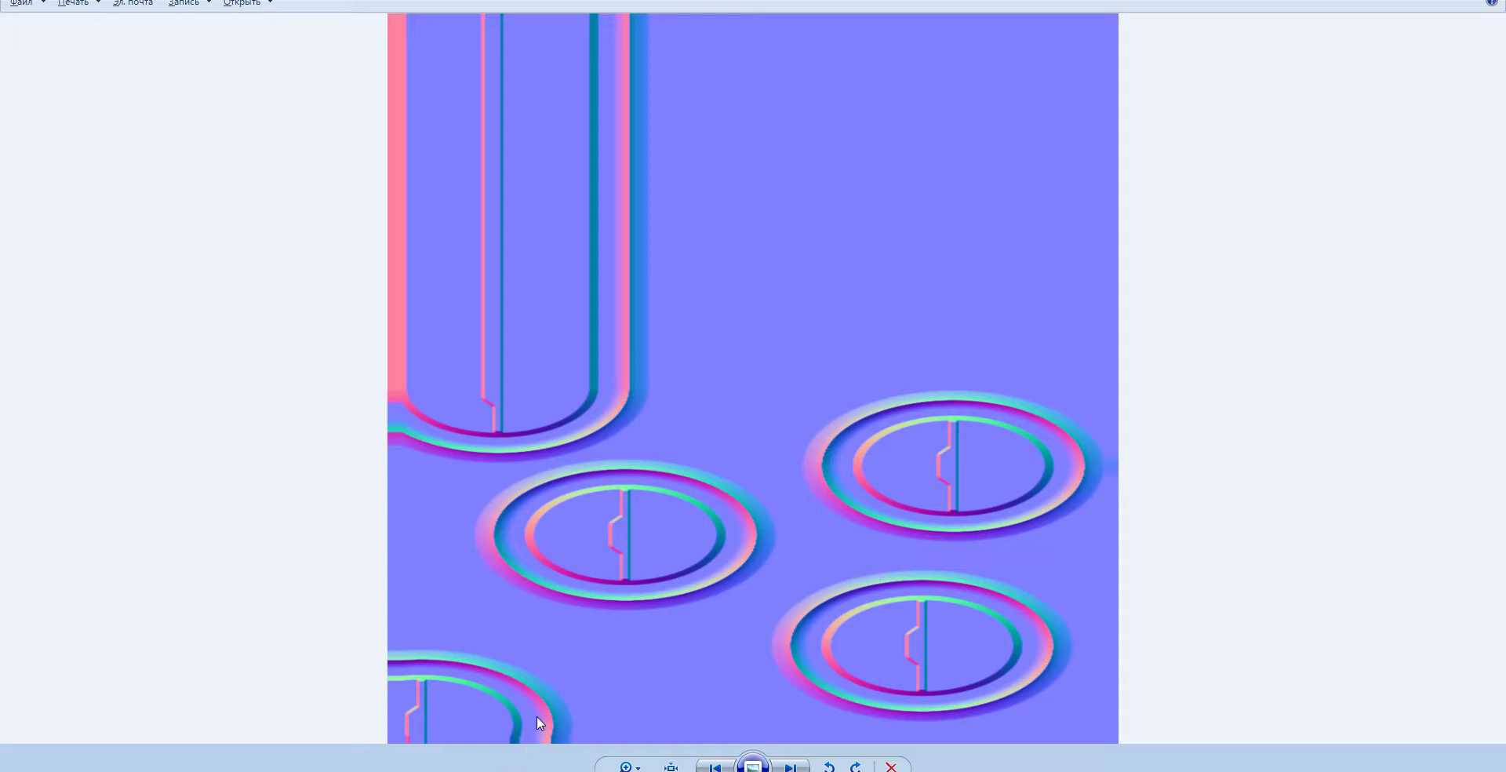
Leave the normal map image in Photo Viewer and return to 3ds Max
key("alt+Tab")
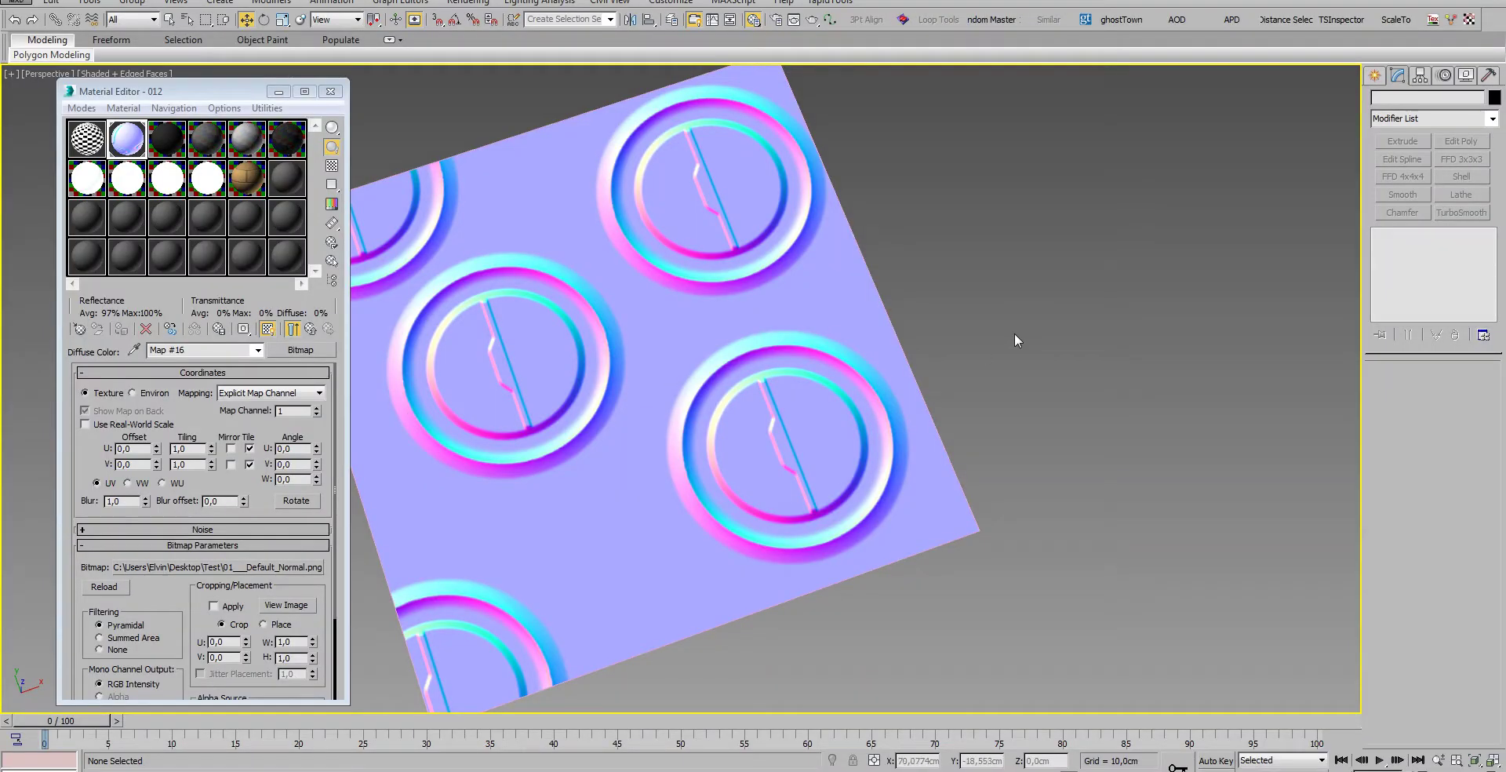
Inspect the plane in top and perspective views, then pick the 01 - Default material
key("t")
scroll(954, 351, "up", 3)
mouse_move(954, 351)
middle_mouse_down("alt")
mouse_move(759, 459)
mouse_move(763, 435)
mouse_move(780, 534)
mouse_move(823, 463)
mouse_move(697, 475)
middle_mouse_up("alt")
key("p")
scroll(823, 463, "down", 3)
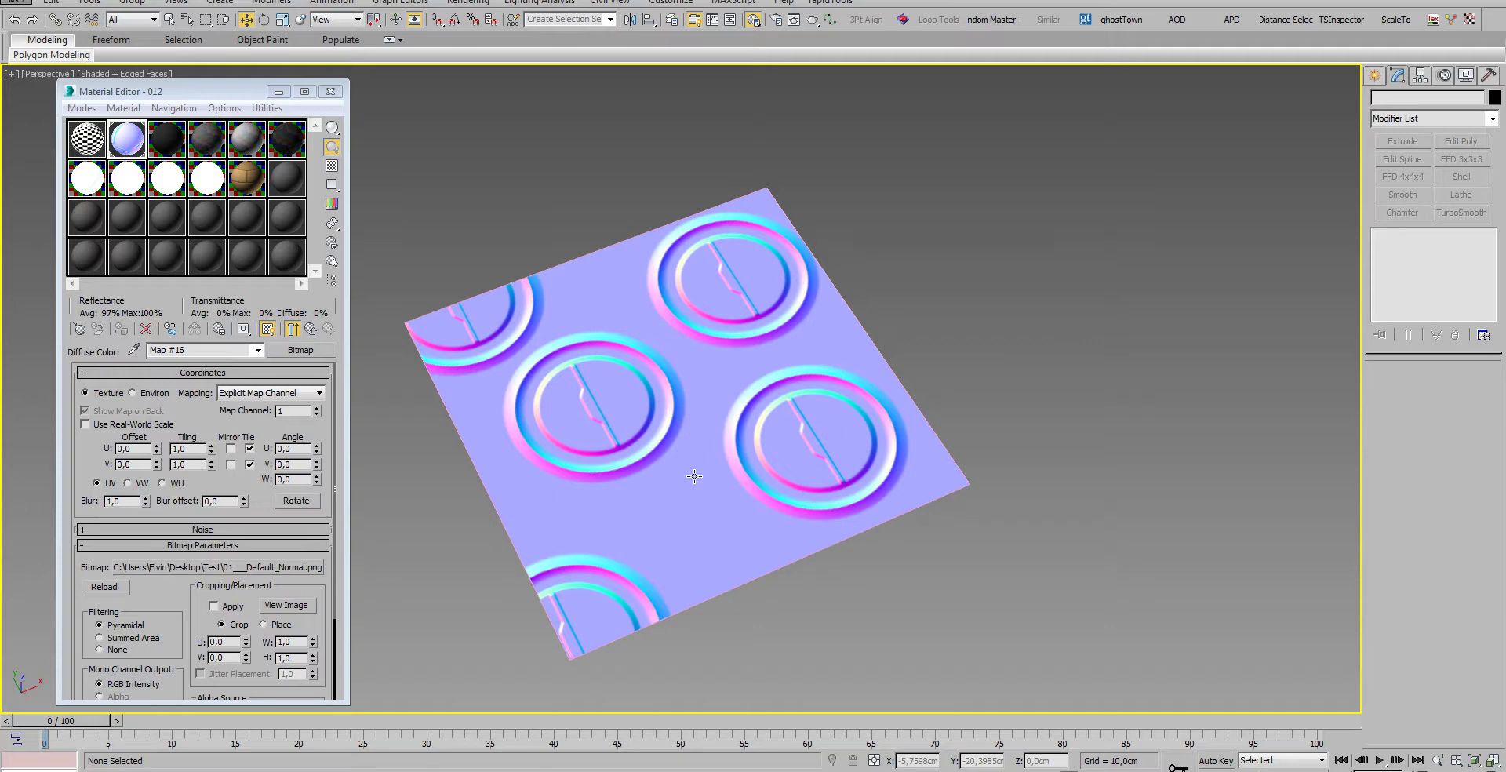
left_click(87, 149)
left_click(451, 310)
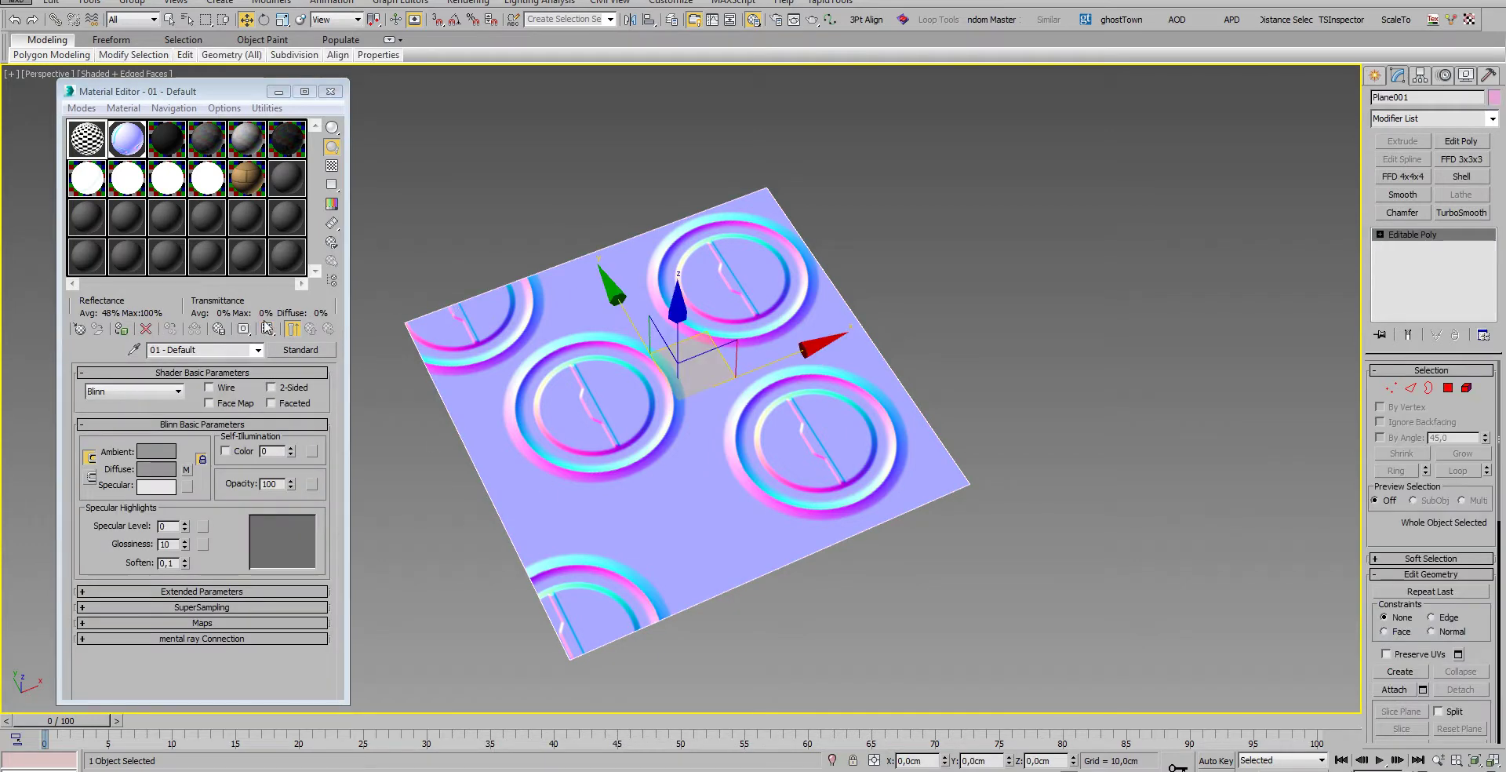
Apply the checker material to the plane, view Map #16, then hide Layer 1 in Substance Painter
left_click(122, 330)
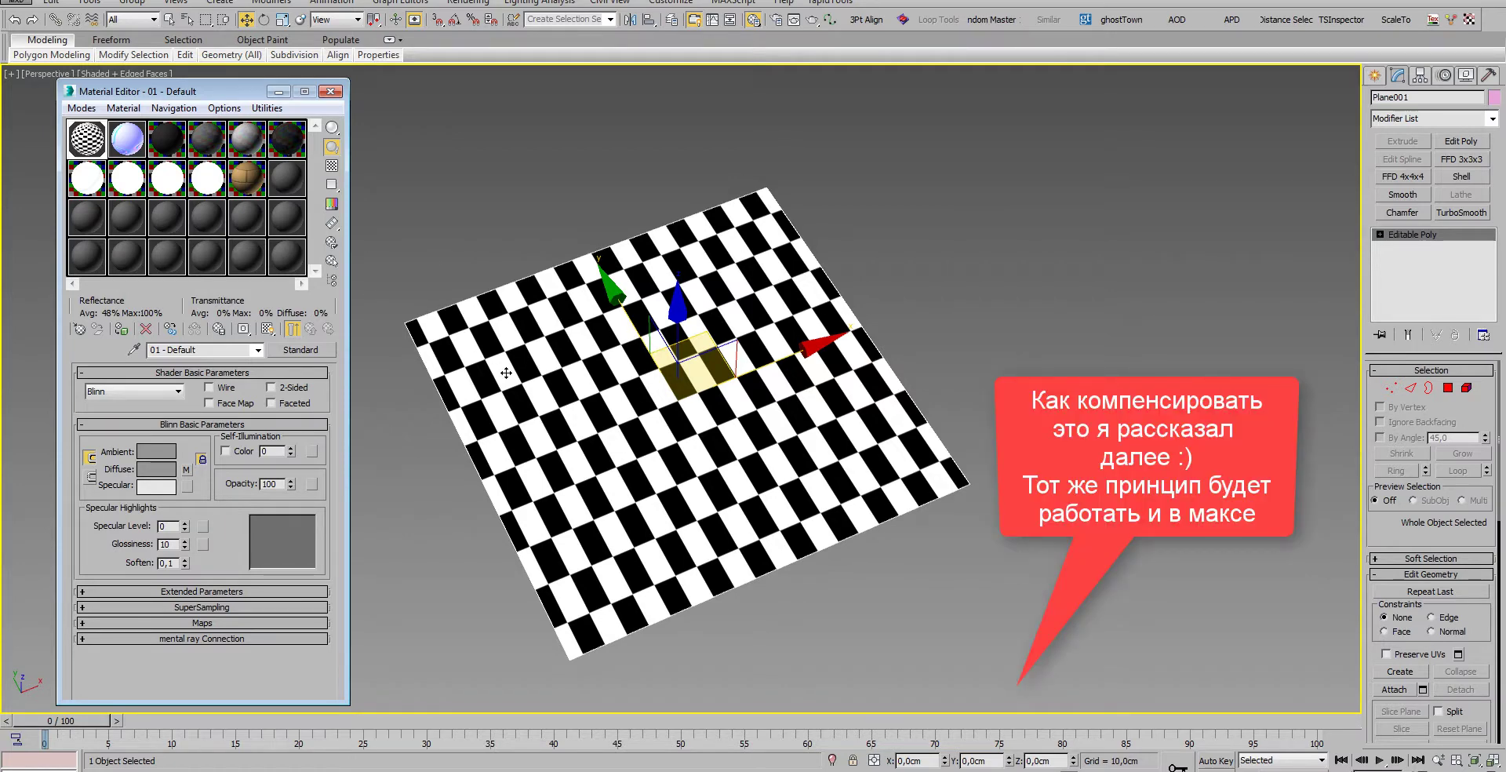
left_click(110, 142)
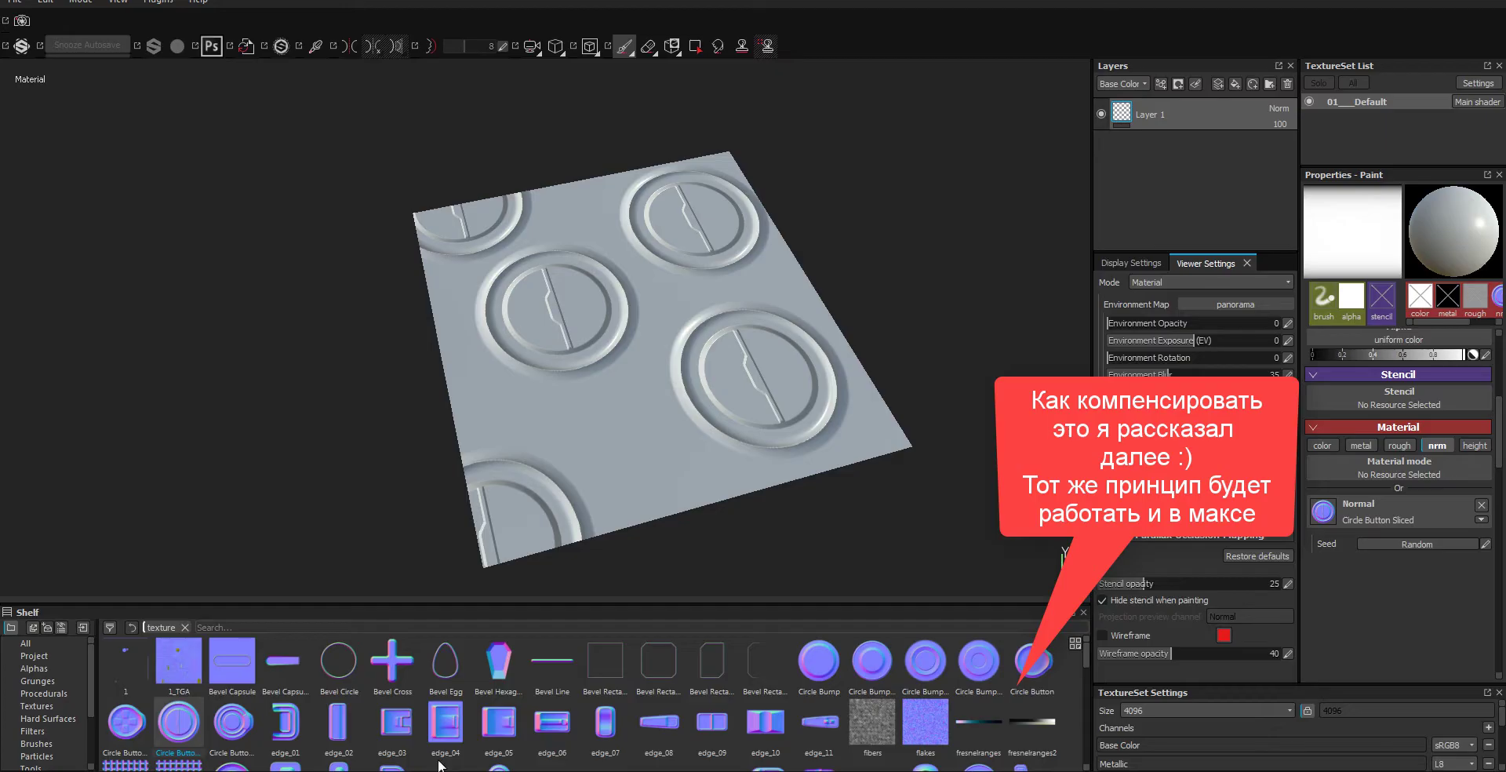
left_click_drag(179, 722, 1012, 296)
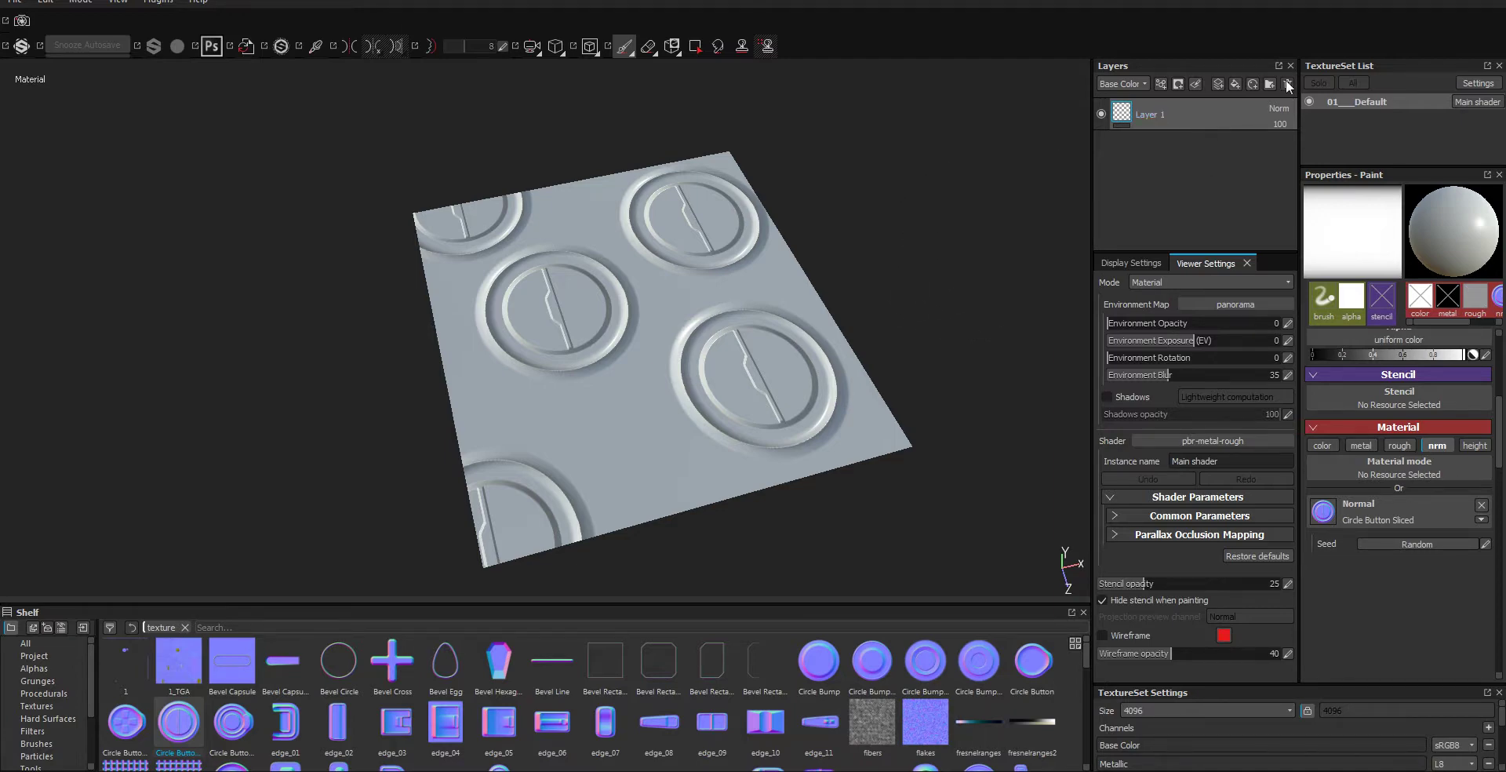
left_click(1101, 115)
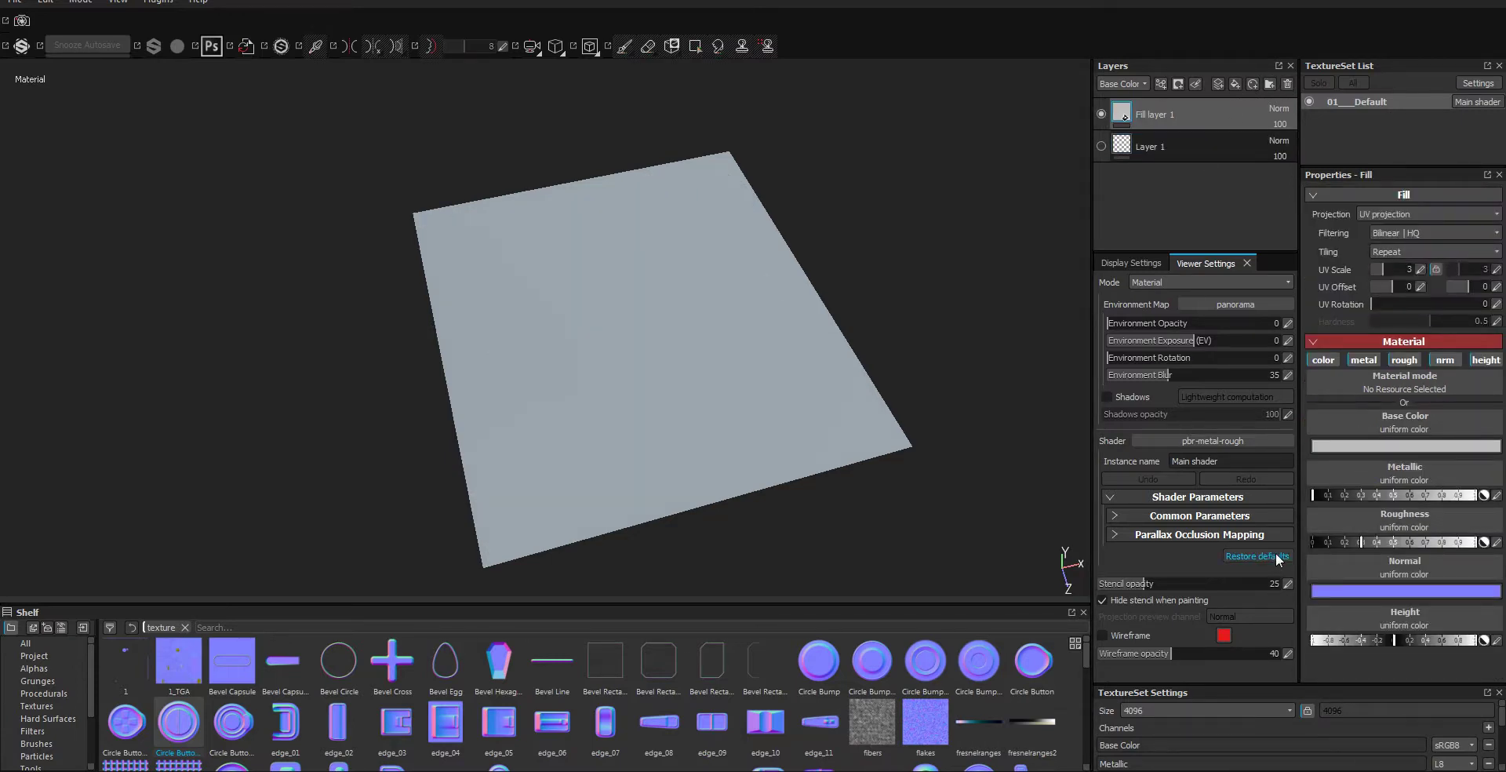
Turn off metallic, roughness, normal and height, then fill the layer with Circle Button Sliced
left_click(1361, 359)
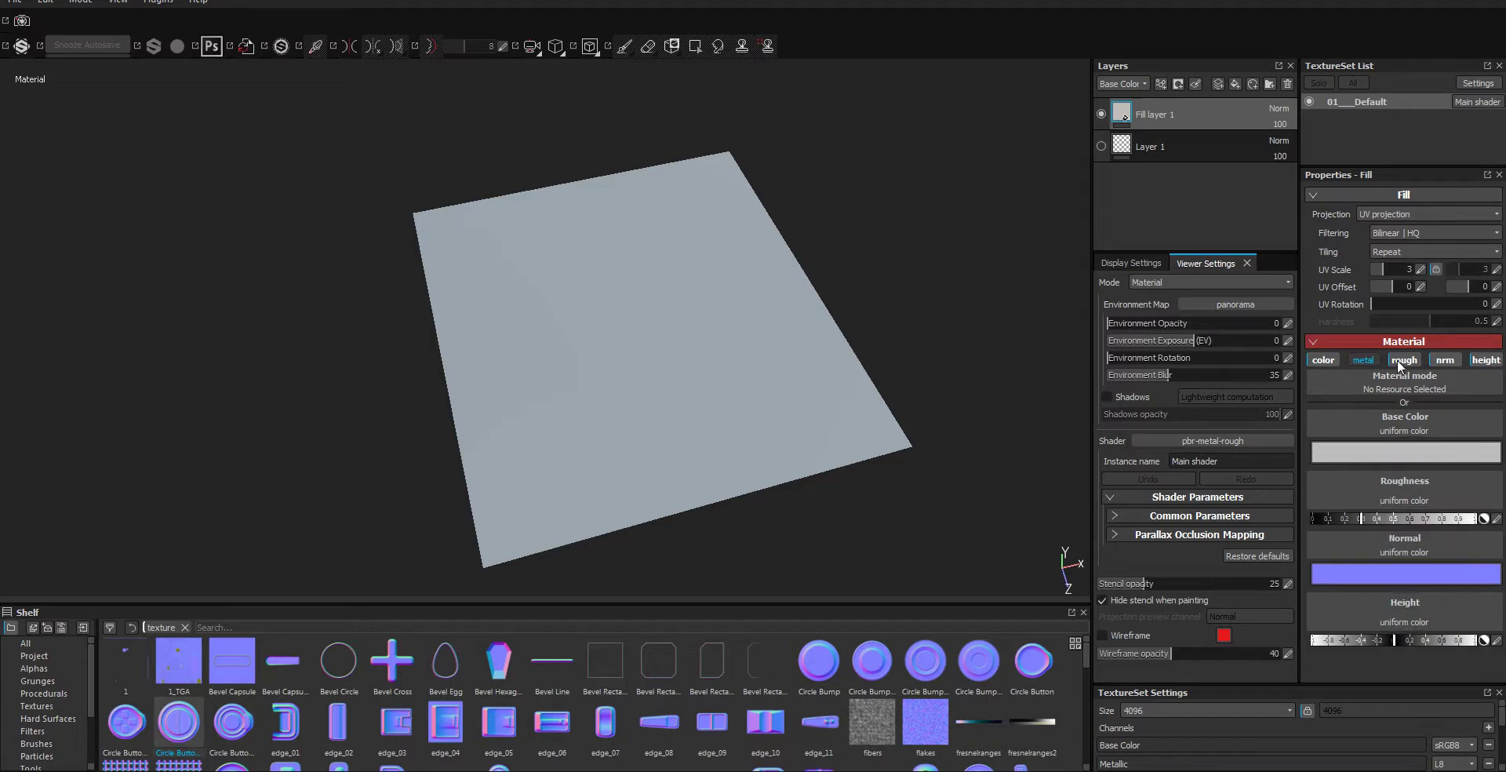
left_click(1403, 359)
left_click(1444, 359)
left_click(1485, 359)
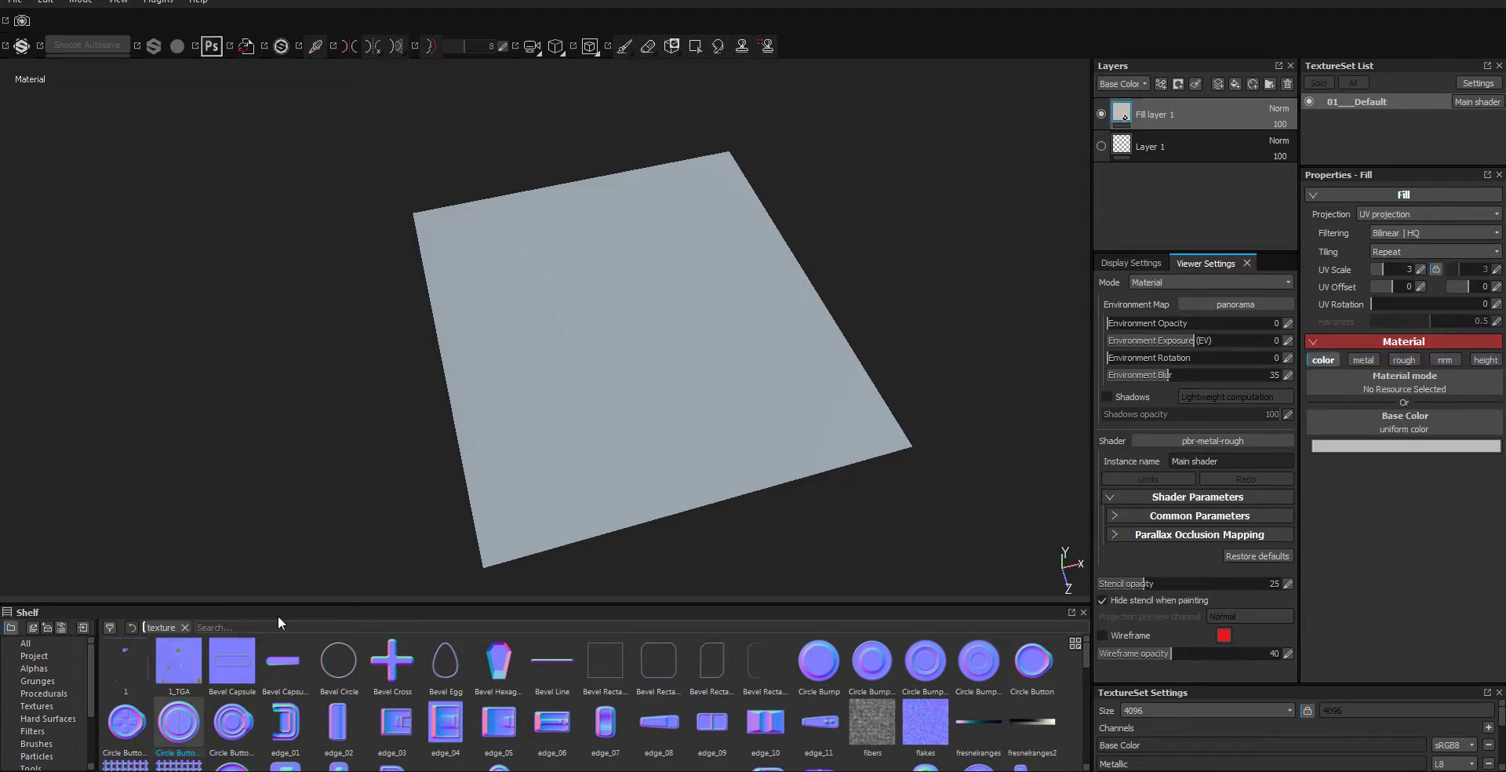
left_click_drag(169, 736, 1334, 412)
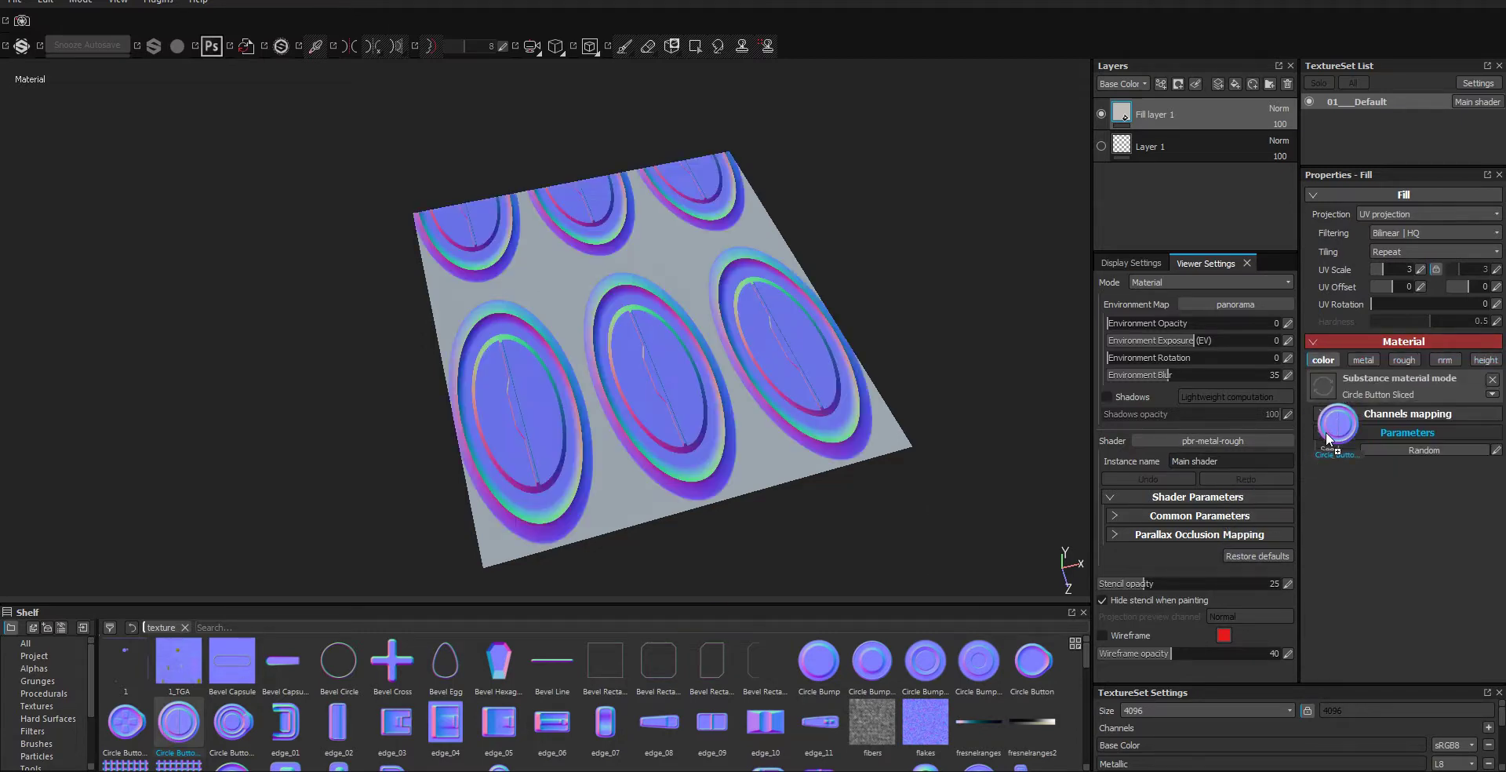
Lower the fill's UV Scale to 1 so two large half-buttons show on the plane
left_click_drag(839, 370, 676, 382, "alt")
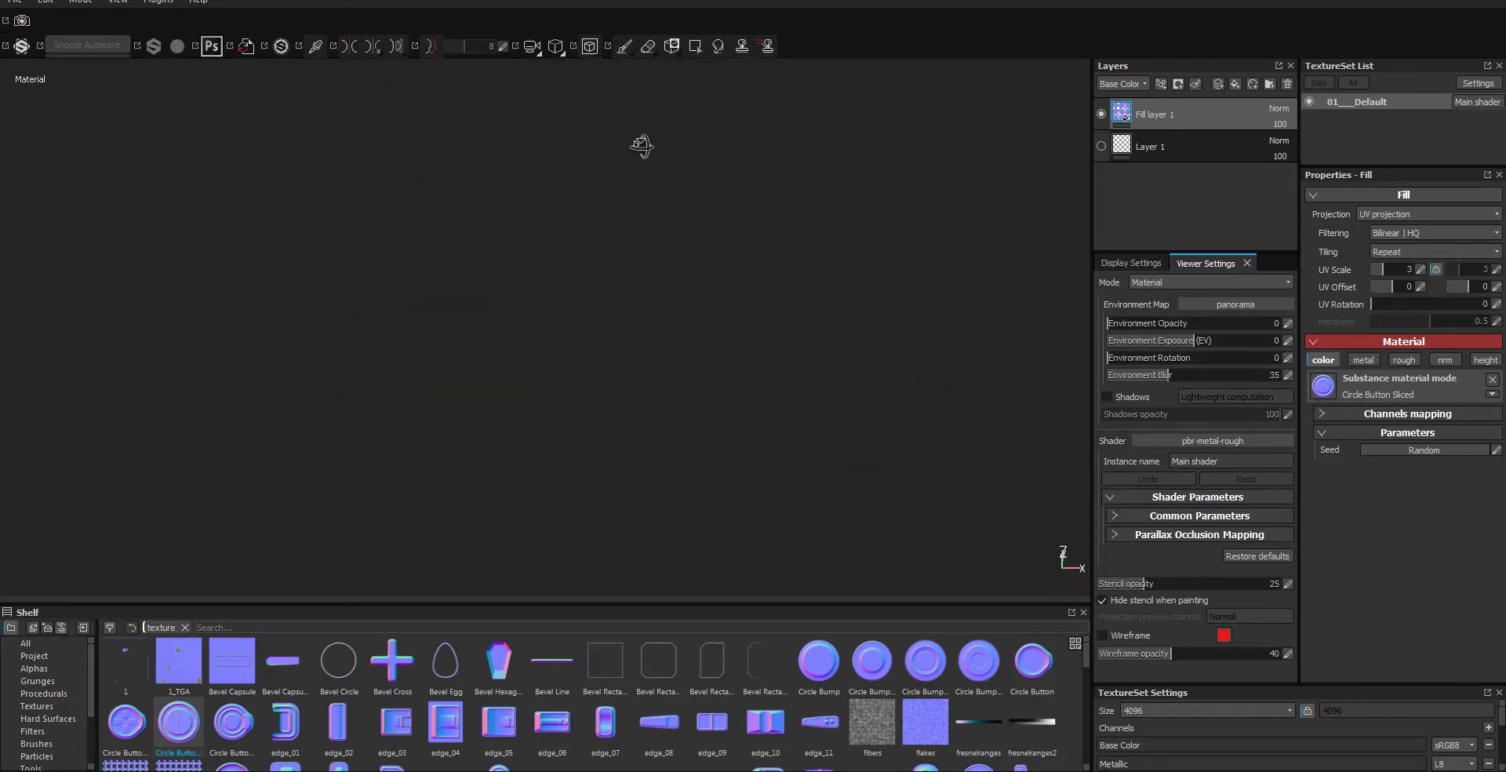
scroll(623, 326, "up", 3)
scroll(618, 321, "down", 5)
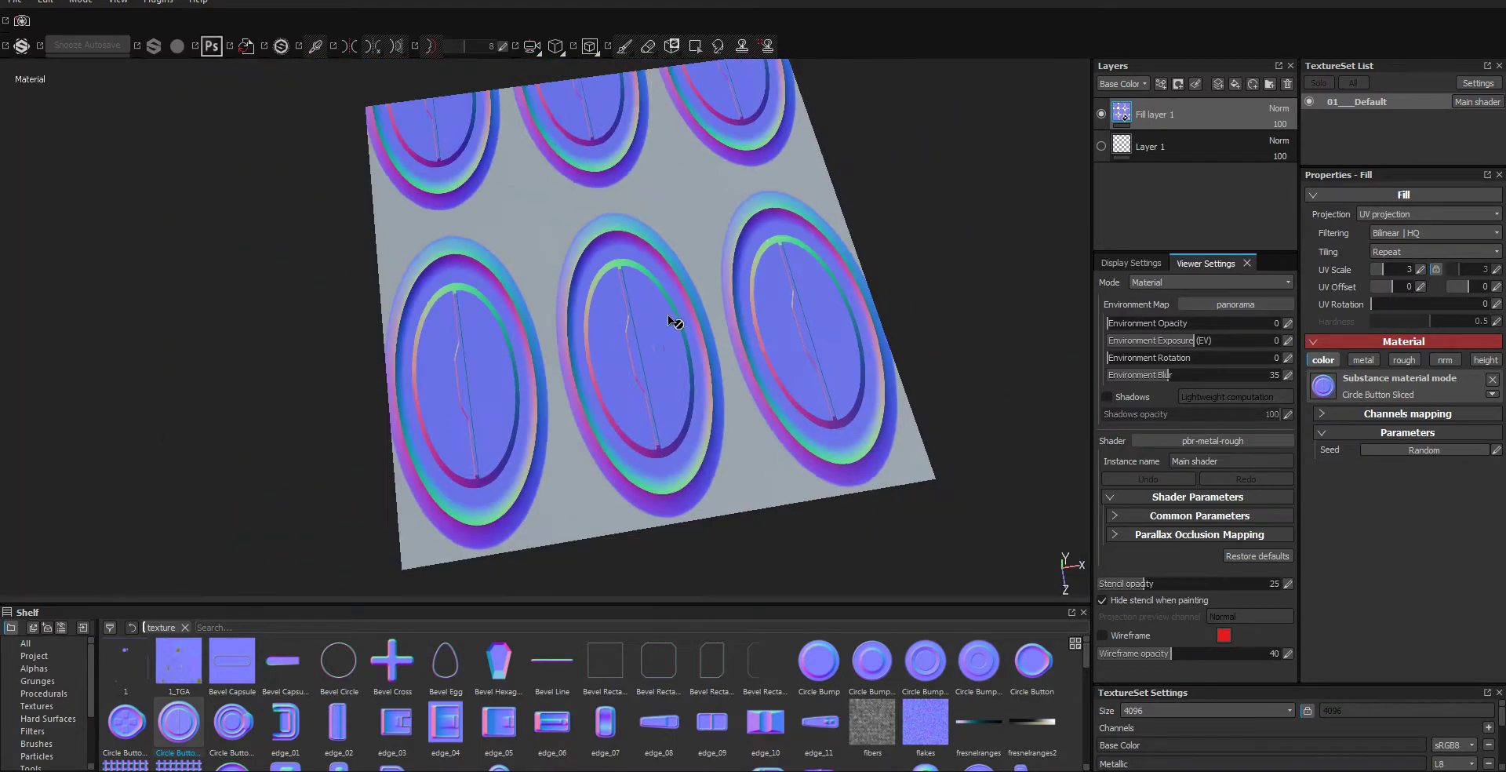
mouse_move(673, 319)
left_mouse_down("alt")
mouse_move(653, 263)
mouse_move(691, 249)
mouse_move(497, 242)
mouse_move(494, 319)
mouse_move(549, 339)
mouse_move(916, 318)
mouse_move(675, 346)
left_mouse_up("alt")
scroll(677, 348, "up", 2)
scroll(679, 361, "up", 2)
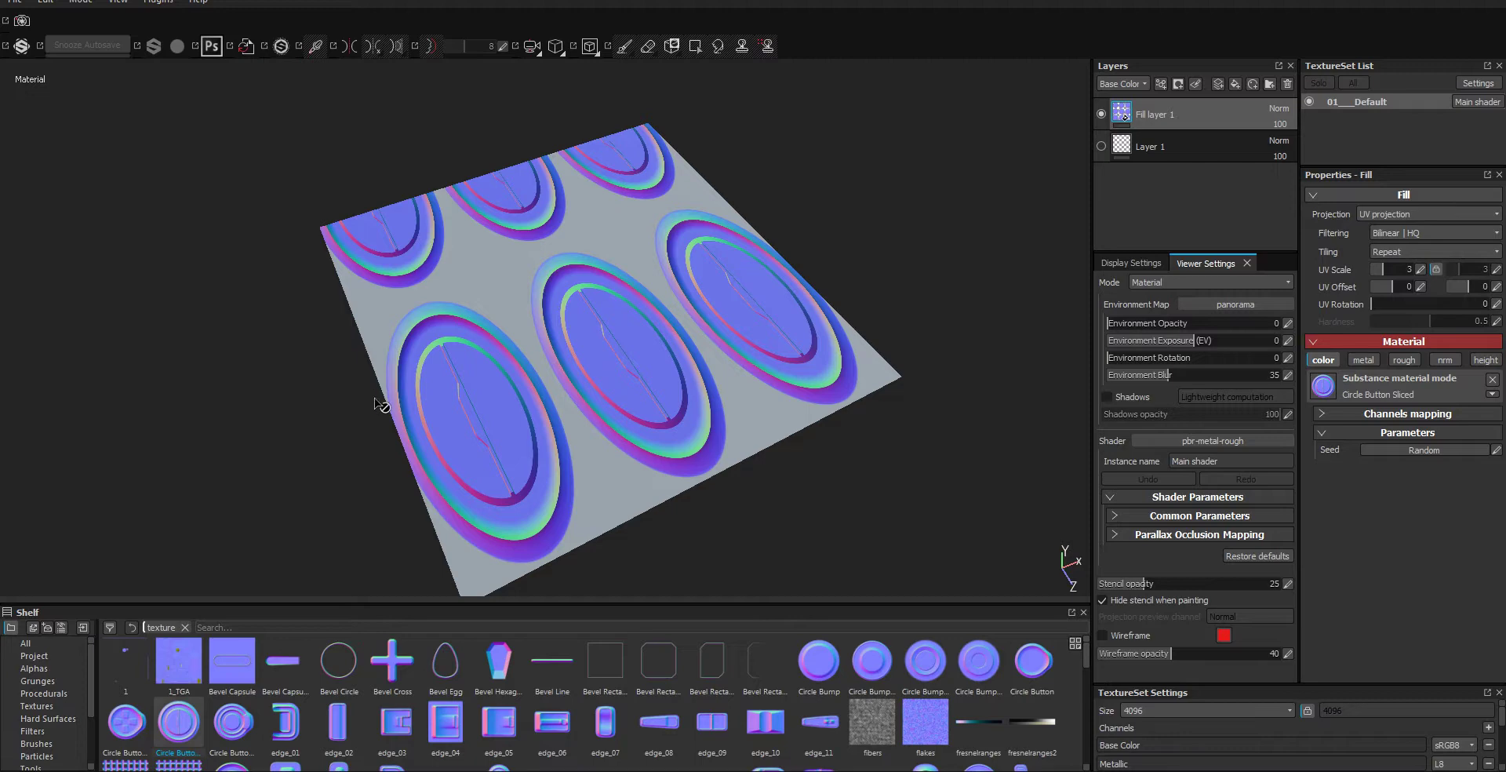
left_click_drag(1448, 271, 1475, 271)
left_click_drag(706, 353, 748, 402, "alt")
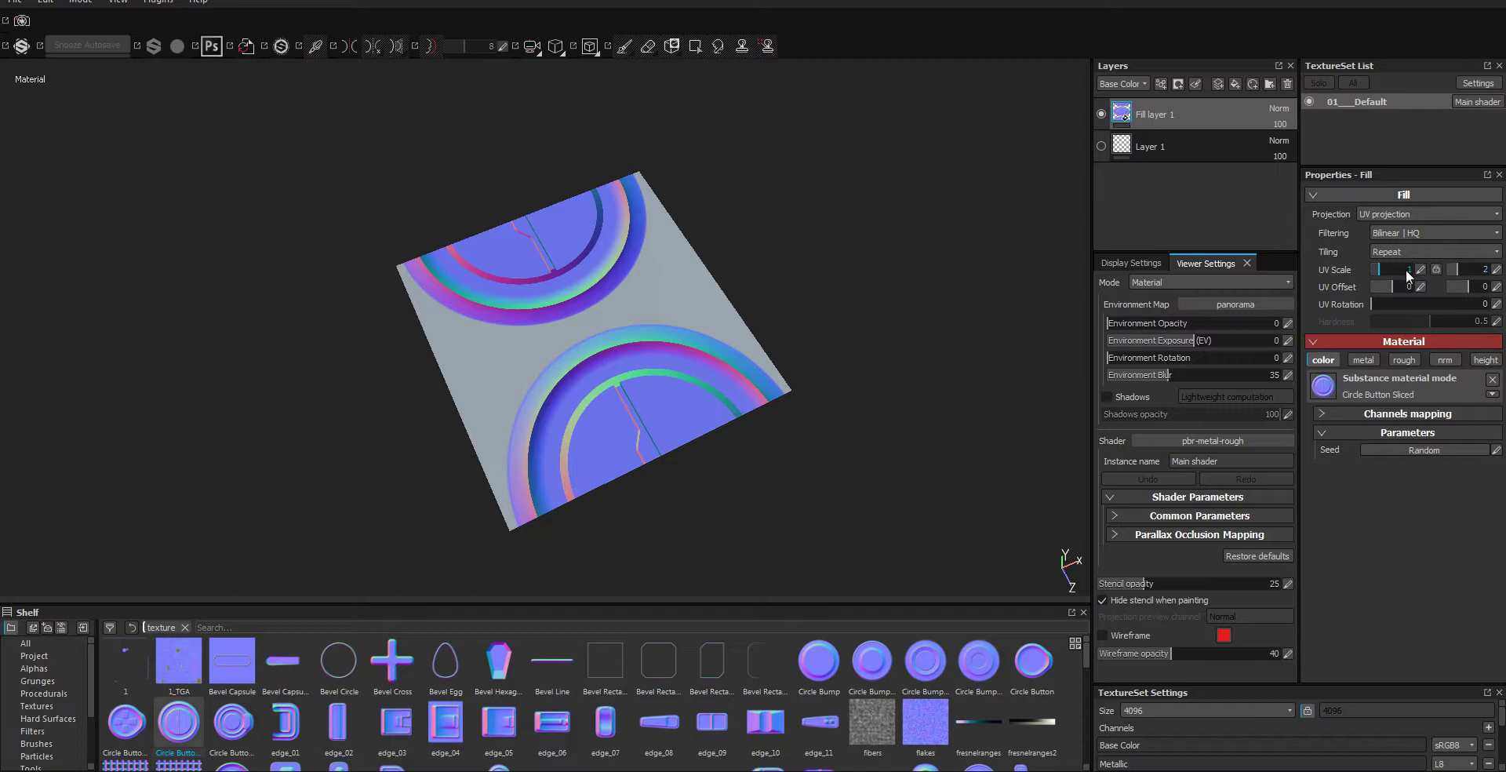
Set both UV Scale values of the fill to 10
type("10")
key("Return")
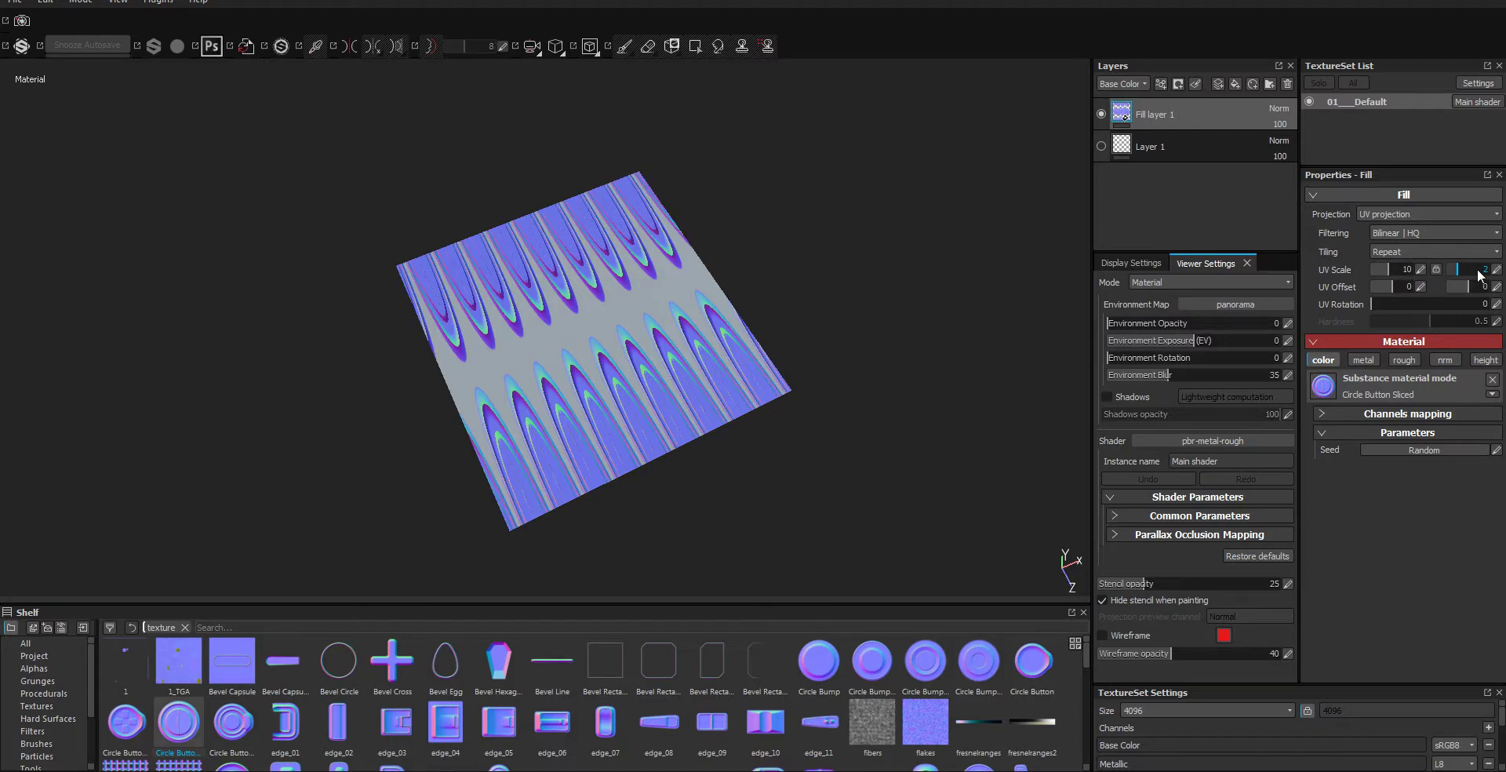
double_click(1477, 269)
type("5")
key("Return")
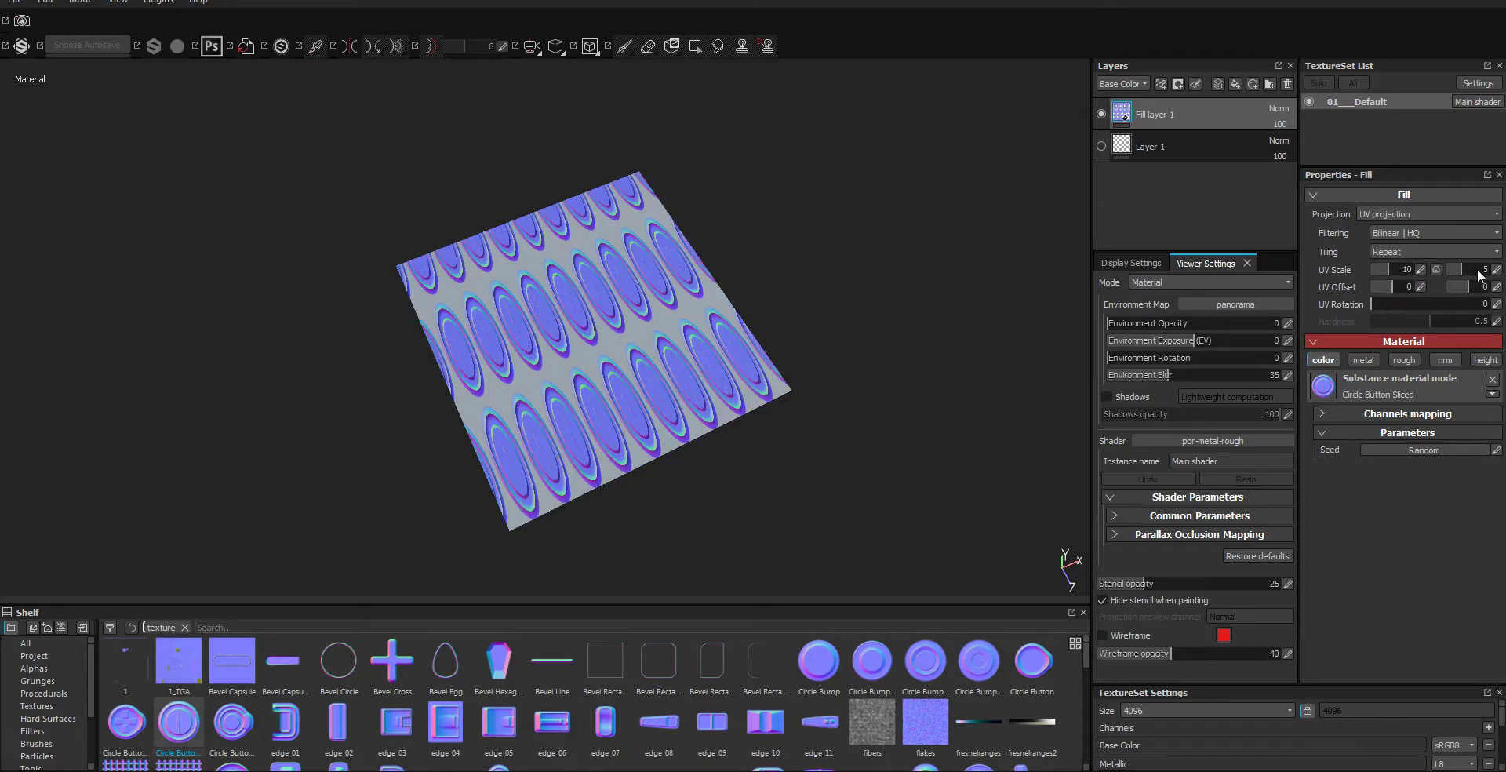
double_click(1479, 269)
type("10")
key("Return")
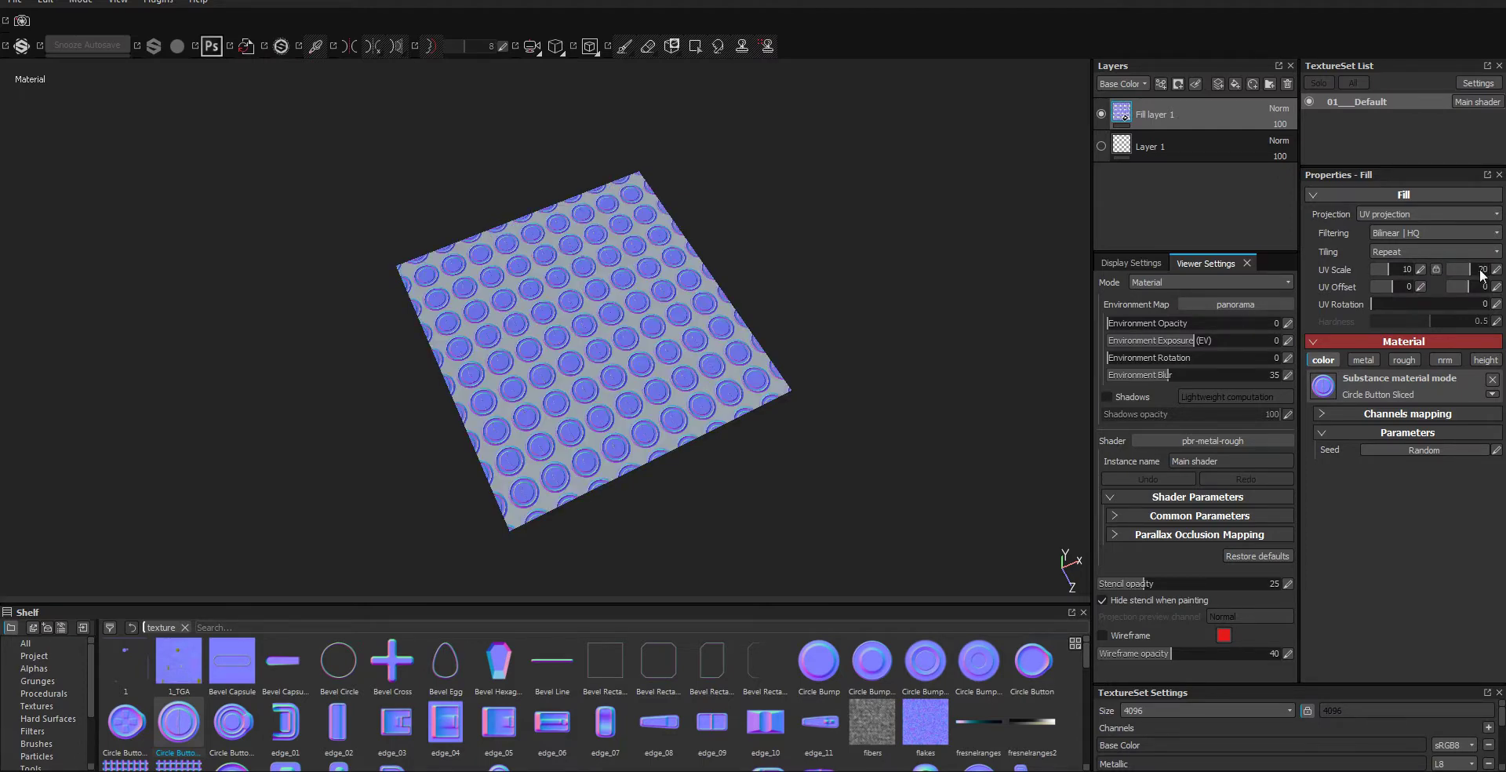
Orbit to check the dense button tiling, then switch to the flat 2D texture view
left_click_drag(824, 352, 746, 359, "alt")
scroll(557, 314, "up", 4)
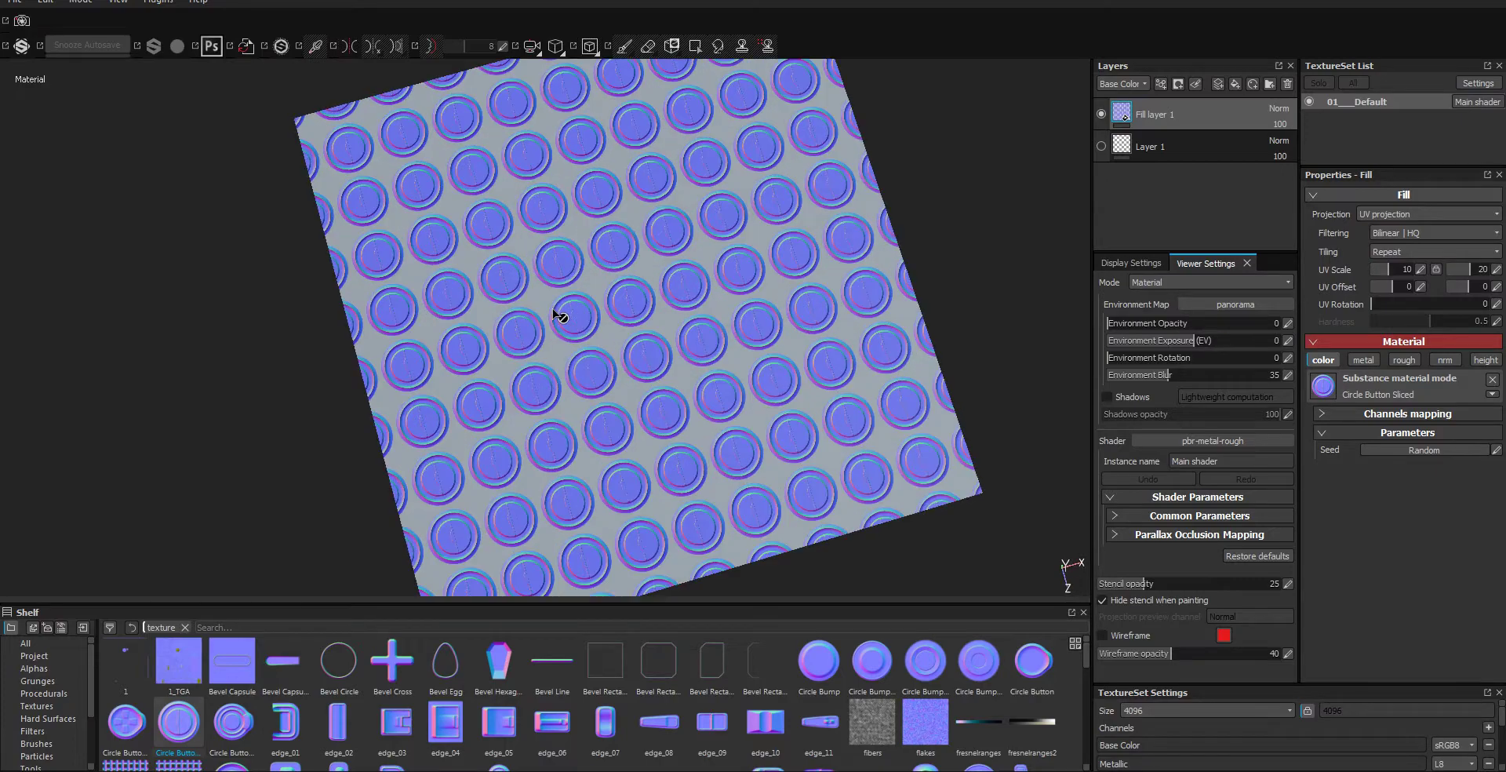
scroll(554, 308, "up", 2)
scroll(553, 308, "up", 1)
scroll(557, 310, "down", 5)
mouse_move(628, 409)
left_mouse_down("alt")
mouse_move(648, 450)
mouse_move(723, 280)
mouse_move(690, 448)
mouse_move(629, 487)
mouse_move(614, 402)
mouse_move(612, 416)
left_mouse_up("alt")
key("F2")
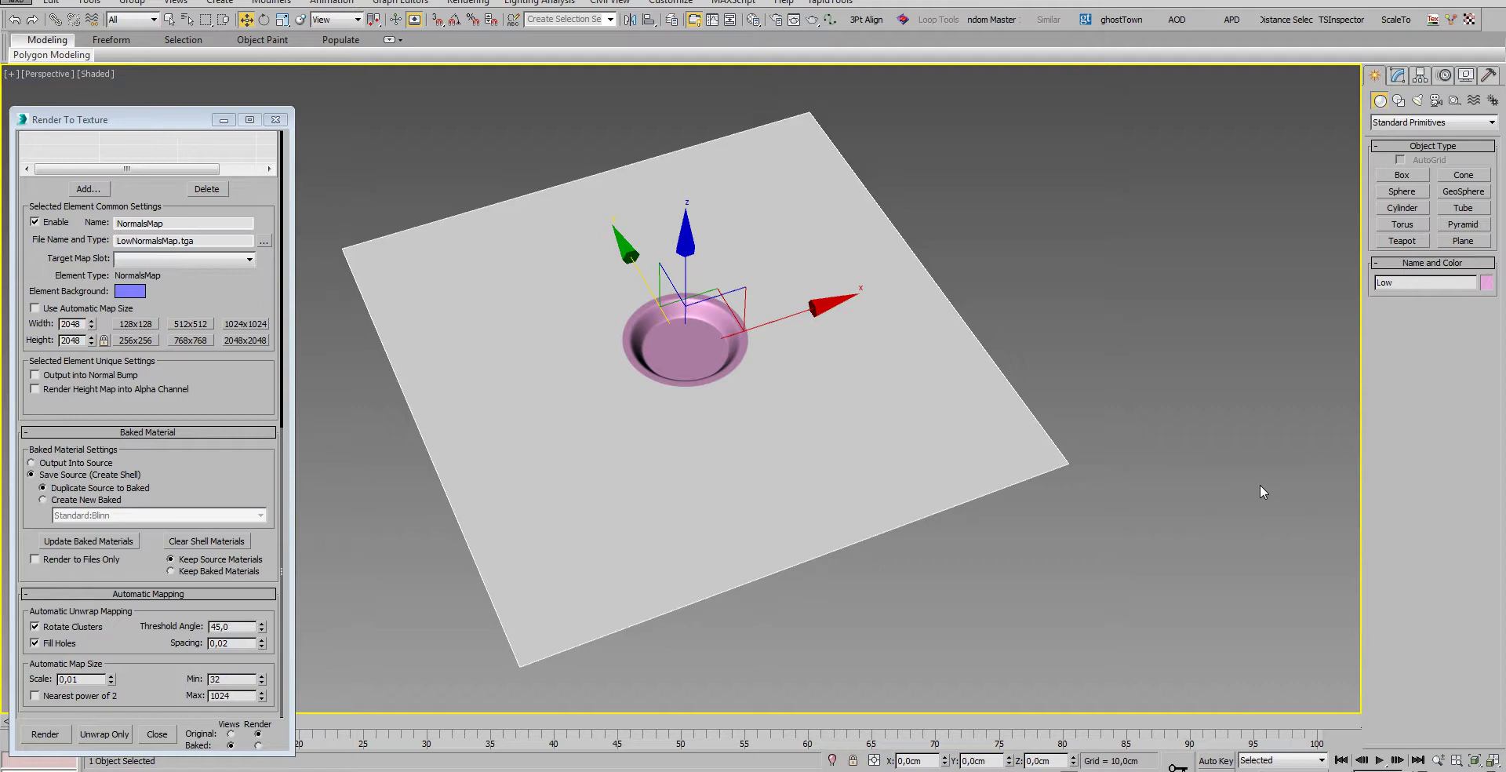
Close the Edit UVWs and PolyUnwrapper windows and deselect everything in the scene
left_click(1184, 362)
left_click(986, 444)
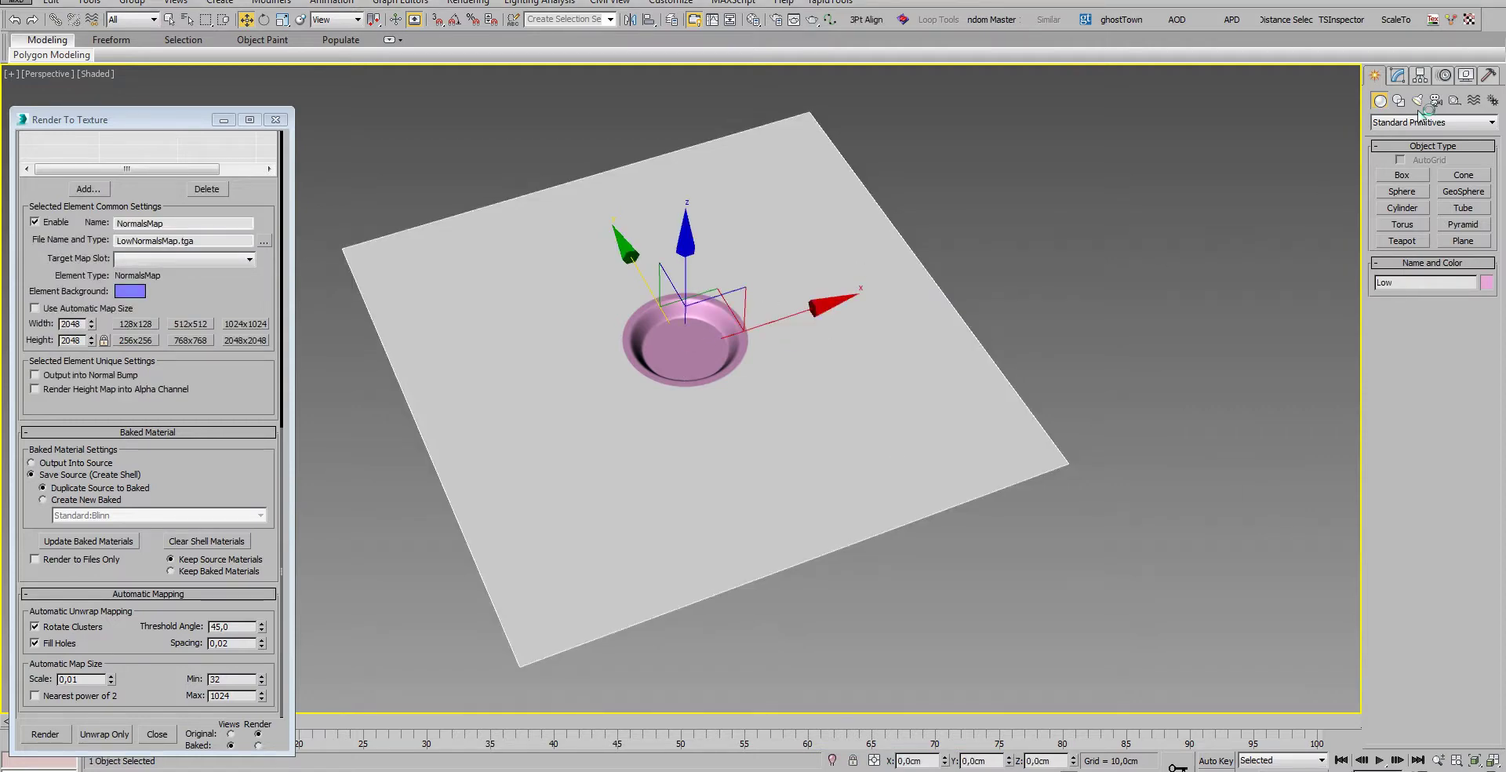
left_click(1398, 75)
key("u")
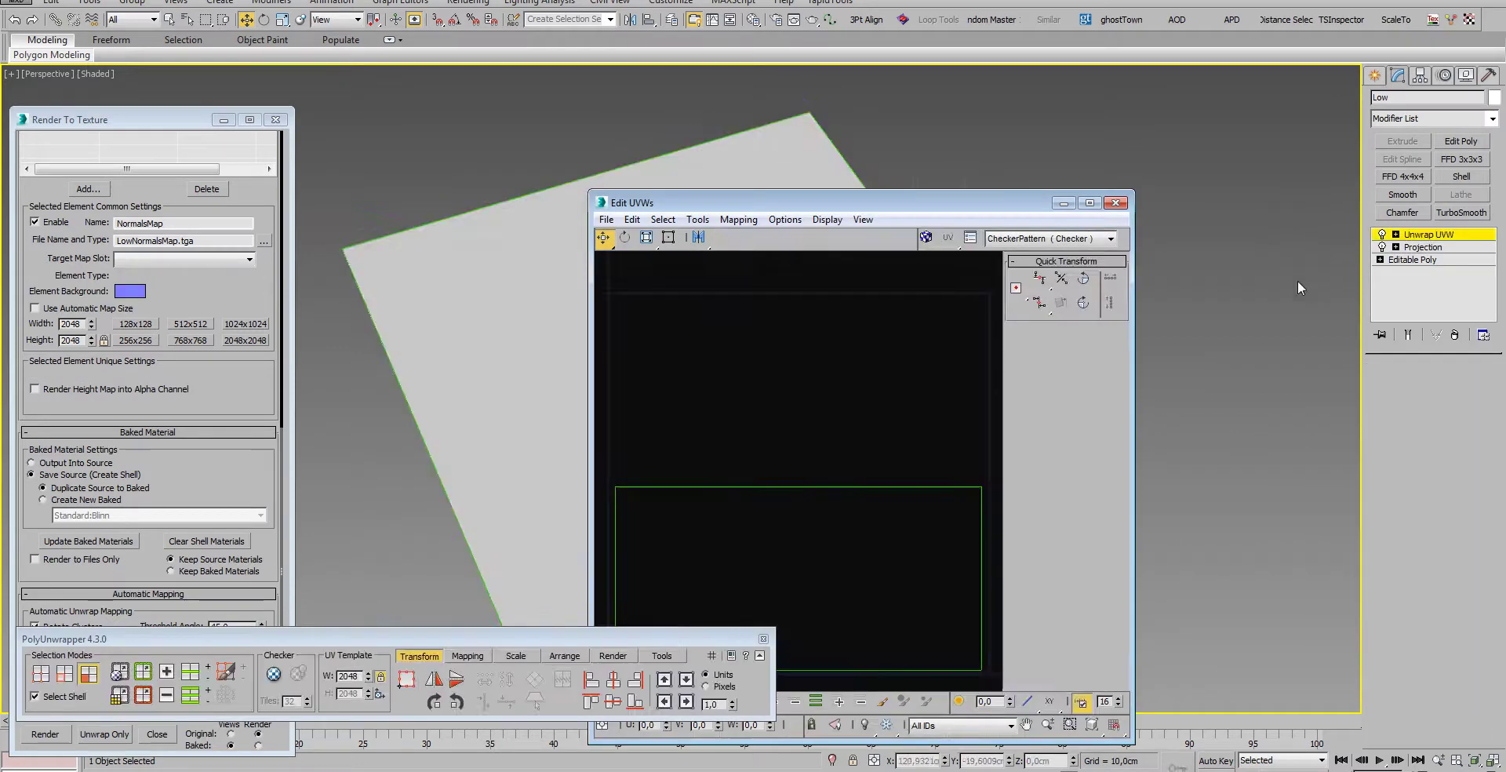
left_click(1116, 204)
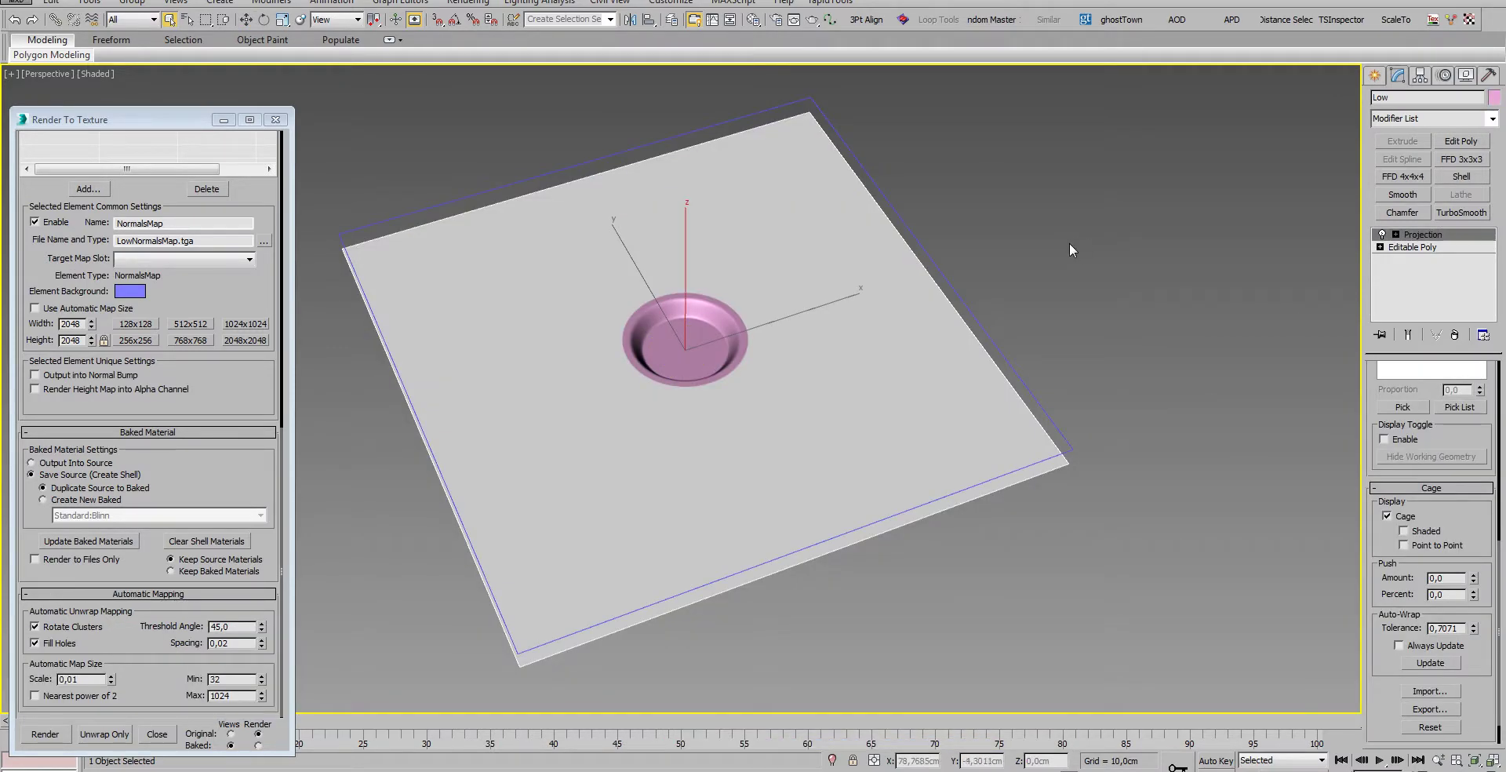
left_click(1070, 242)
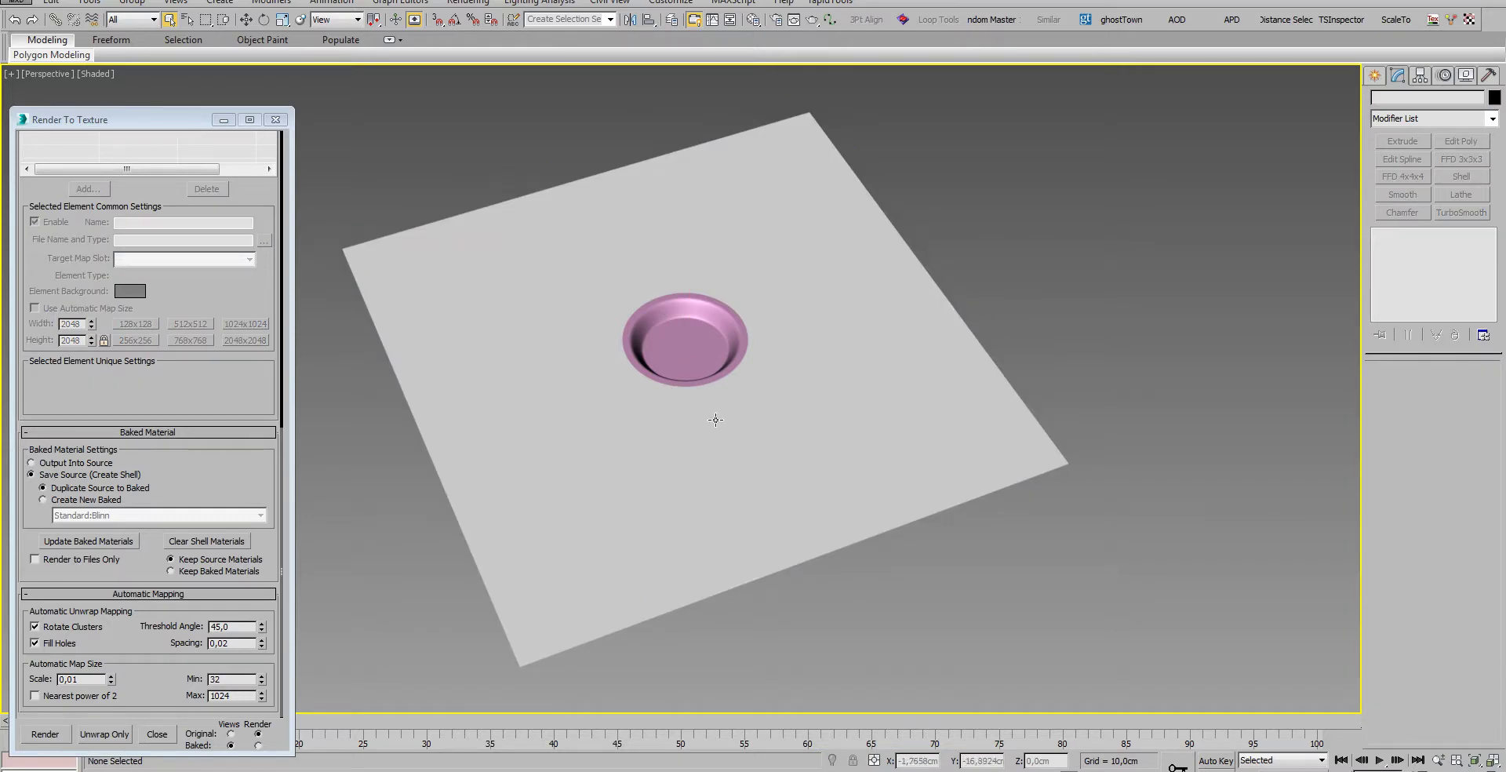
Turn on edged faces and orbit around the pink bowl from low and high angles
middle_click_drag(715, 420, 674, 344, "alt")
key("F4")
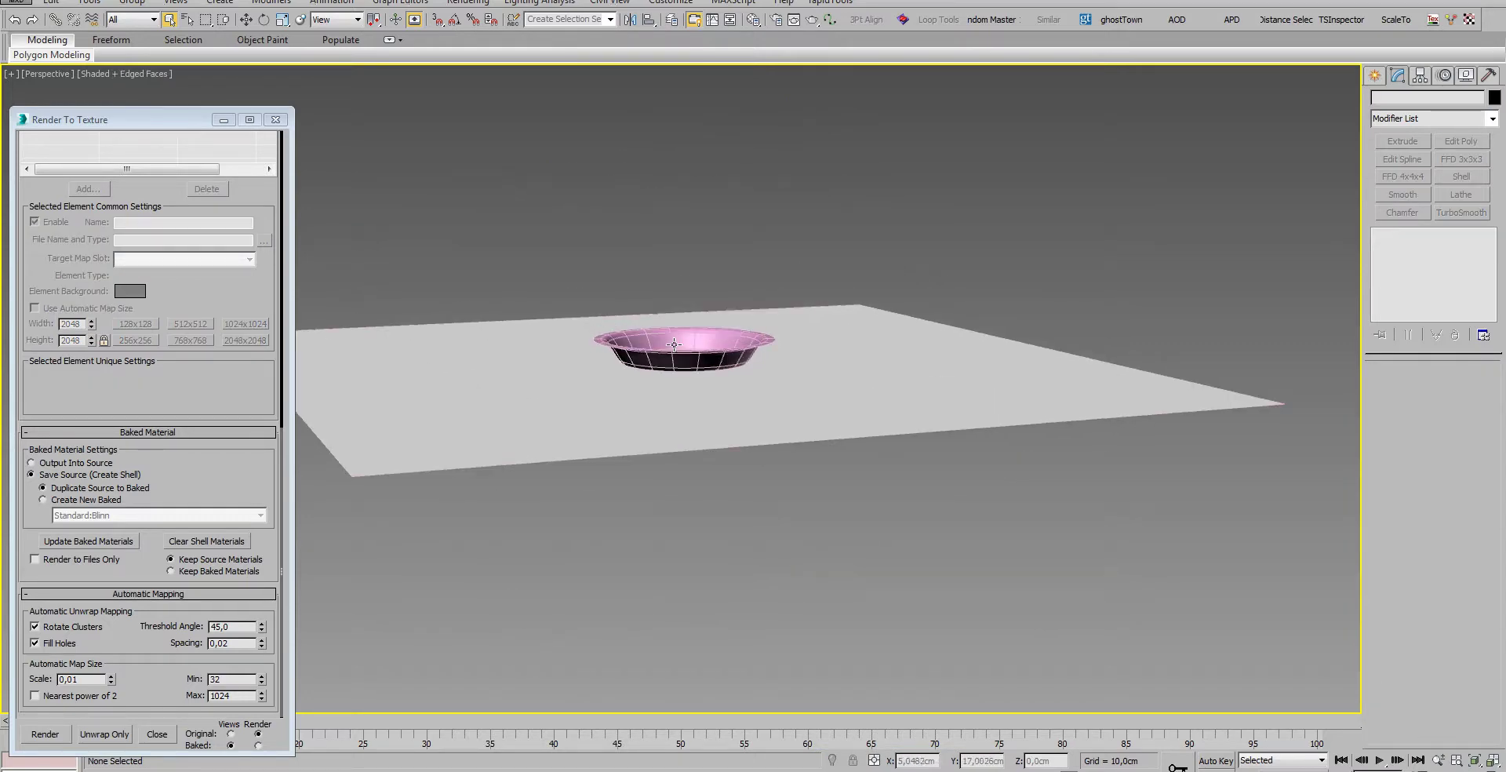
left_click(674, 344)
left_click(768, 206)
mouse_move(807, 356)
middle_mouse_down()
mouse_move(866, 333)
mouse_move(812, 361)
middle_mouse_up()
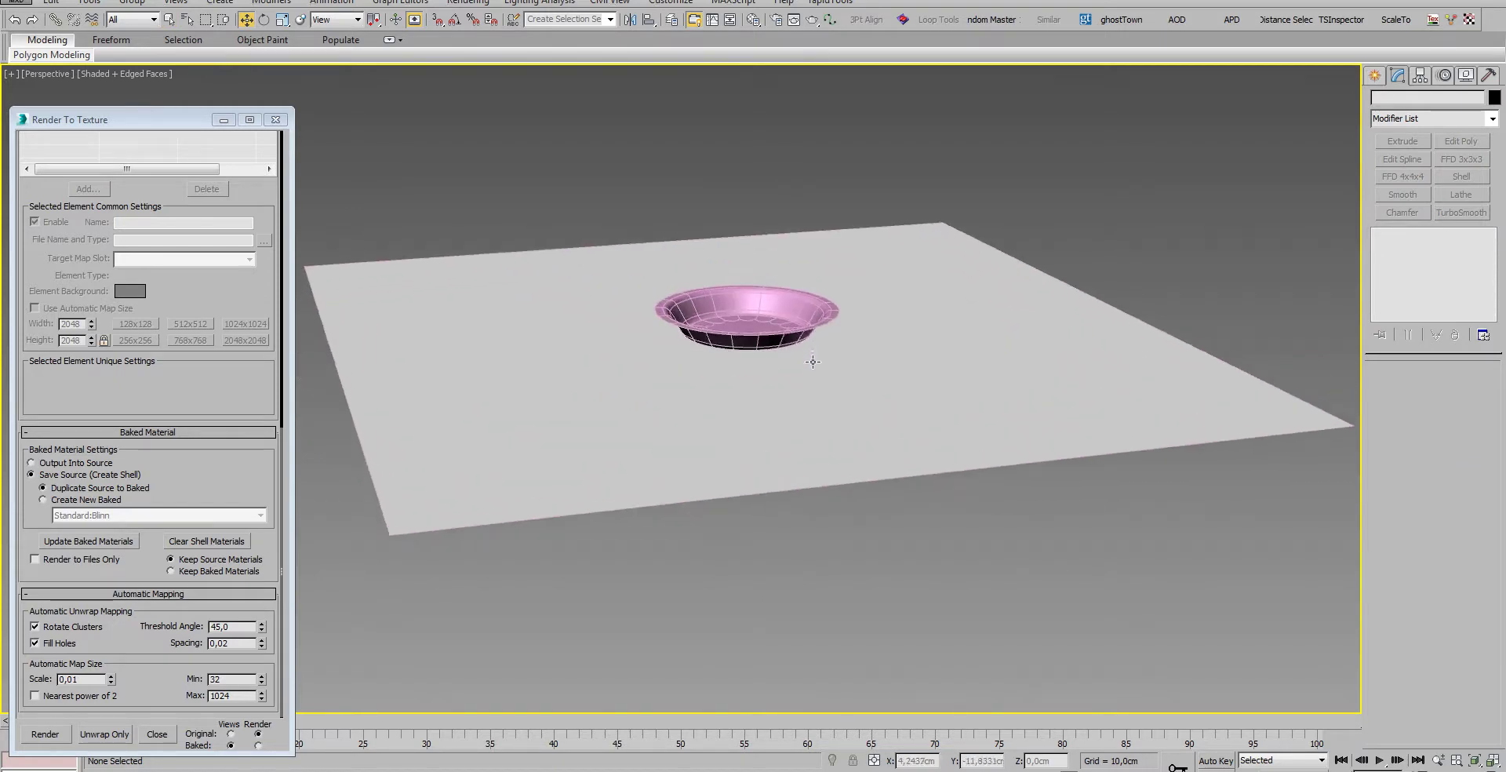
middle_click_drag(812, 361, 815, 380, "alt")
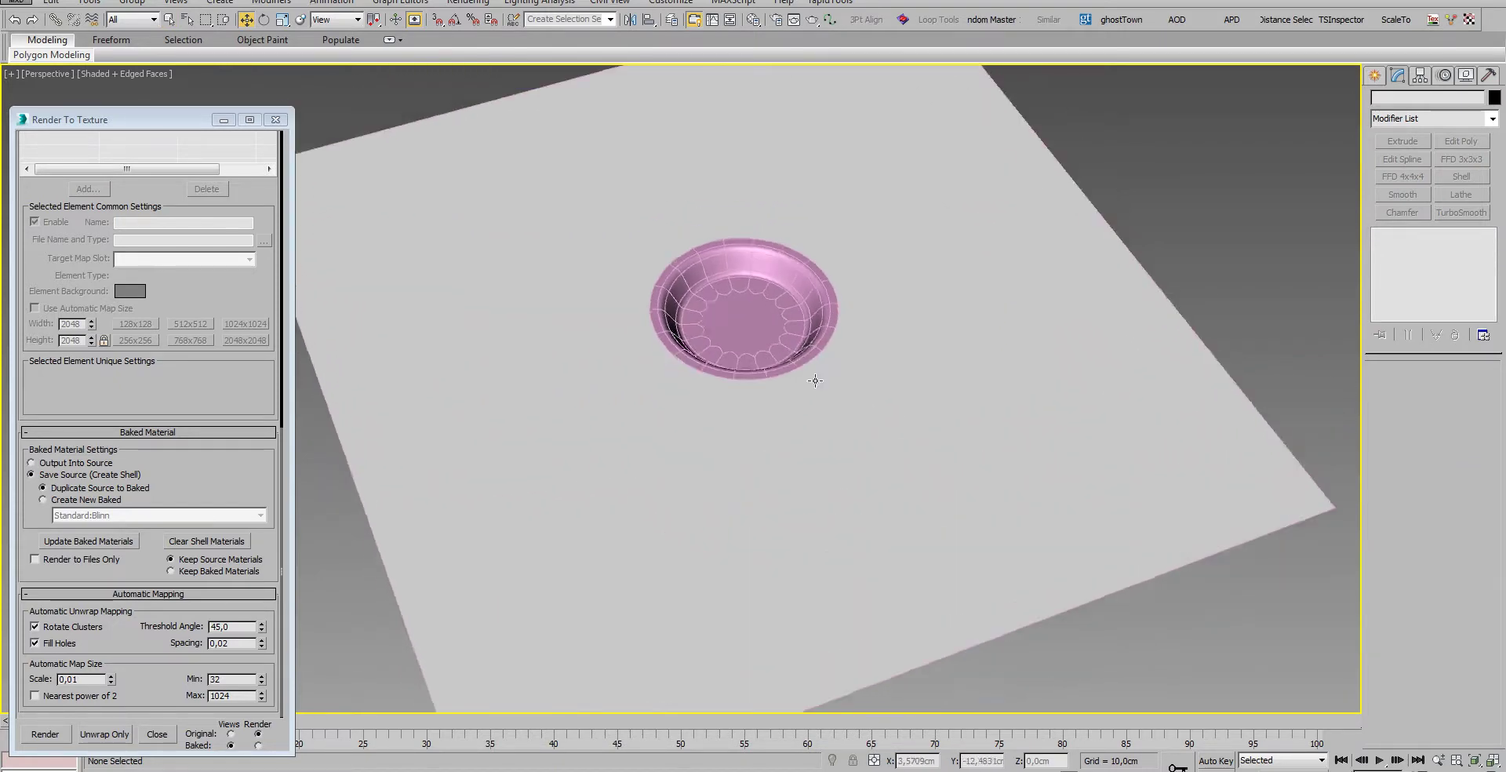
scroll(815, 381, "down", 3)
scroll(808, 404, "down", 2)
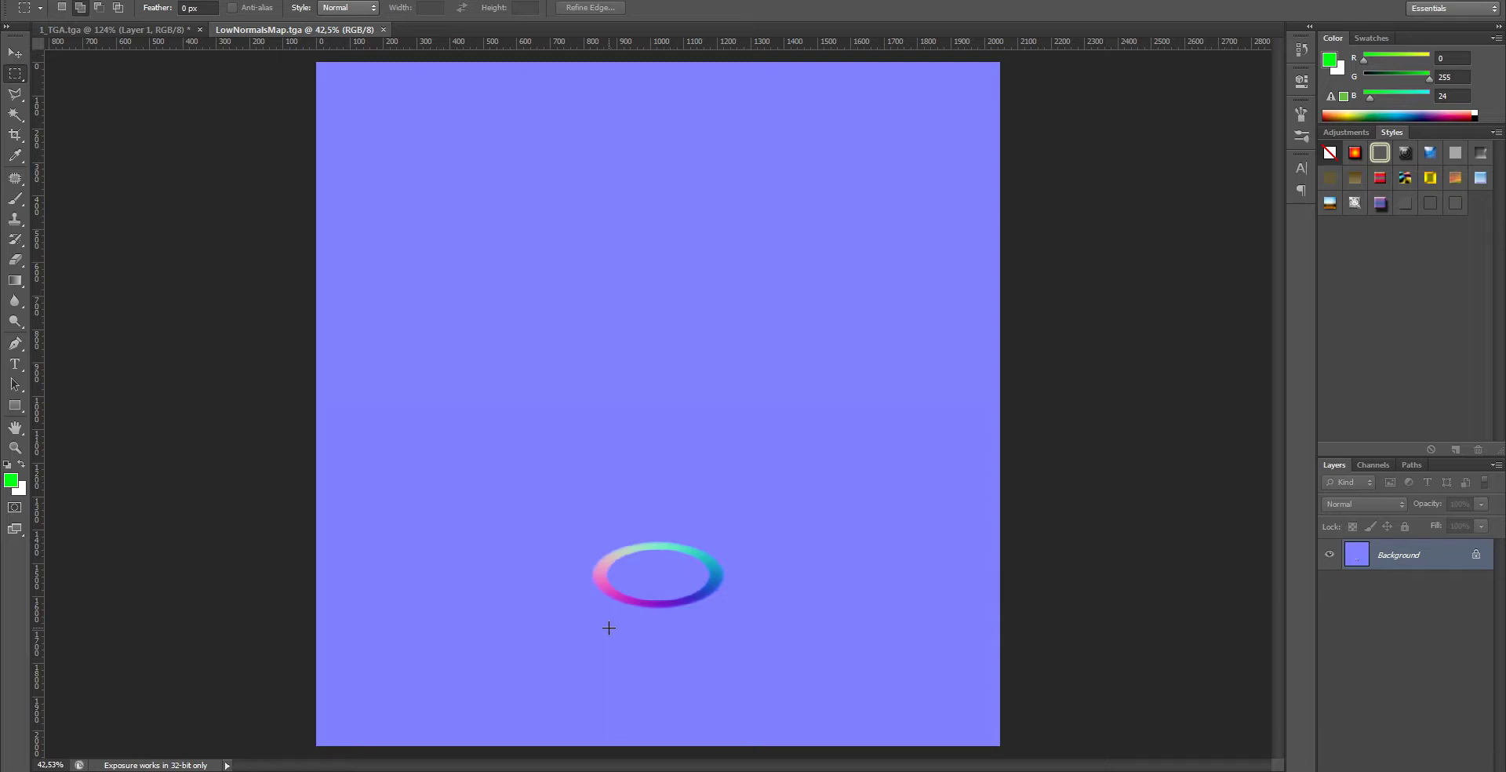
Switch from Photoshop back to 3ds Max after reviewing LowNormalsMap.tga
key("alt+Tab")
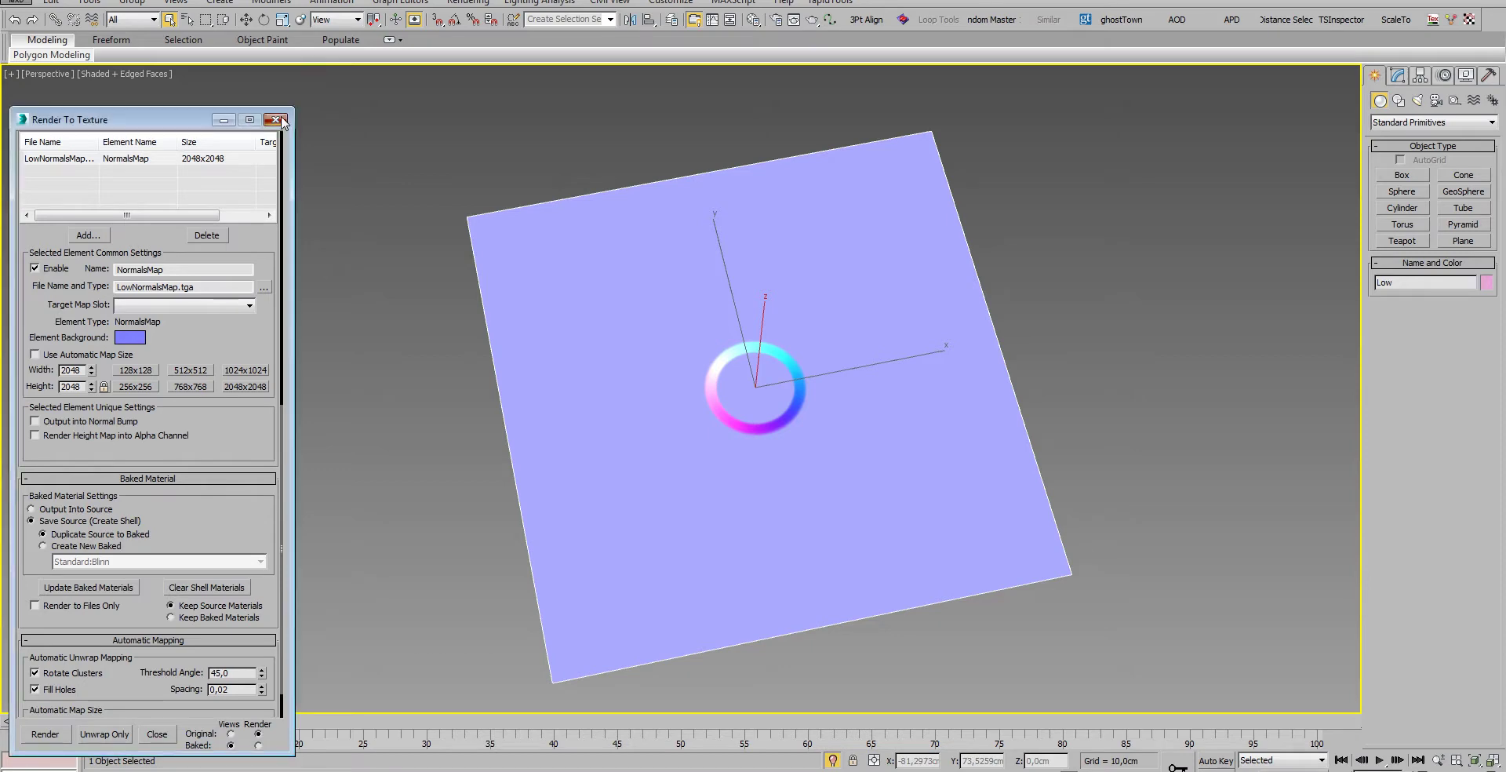
Add Unwrap UVW to the plane Low and show LowNormalsMap.tga (Map #16) behind its UVs
mouse_move(777, 452)
middle_mouse_down("alt")
mouse_move(774, 335)
mouse_move(706, 454)
mouse_move(707, 403)
mouse_move(813, 404)
middle_mouse_up("alt")
key("w")
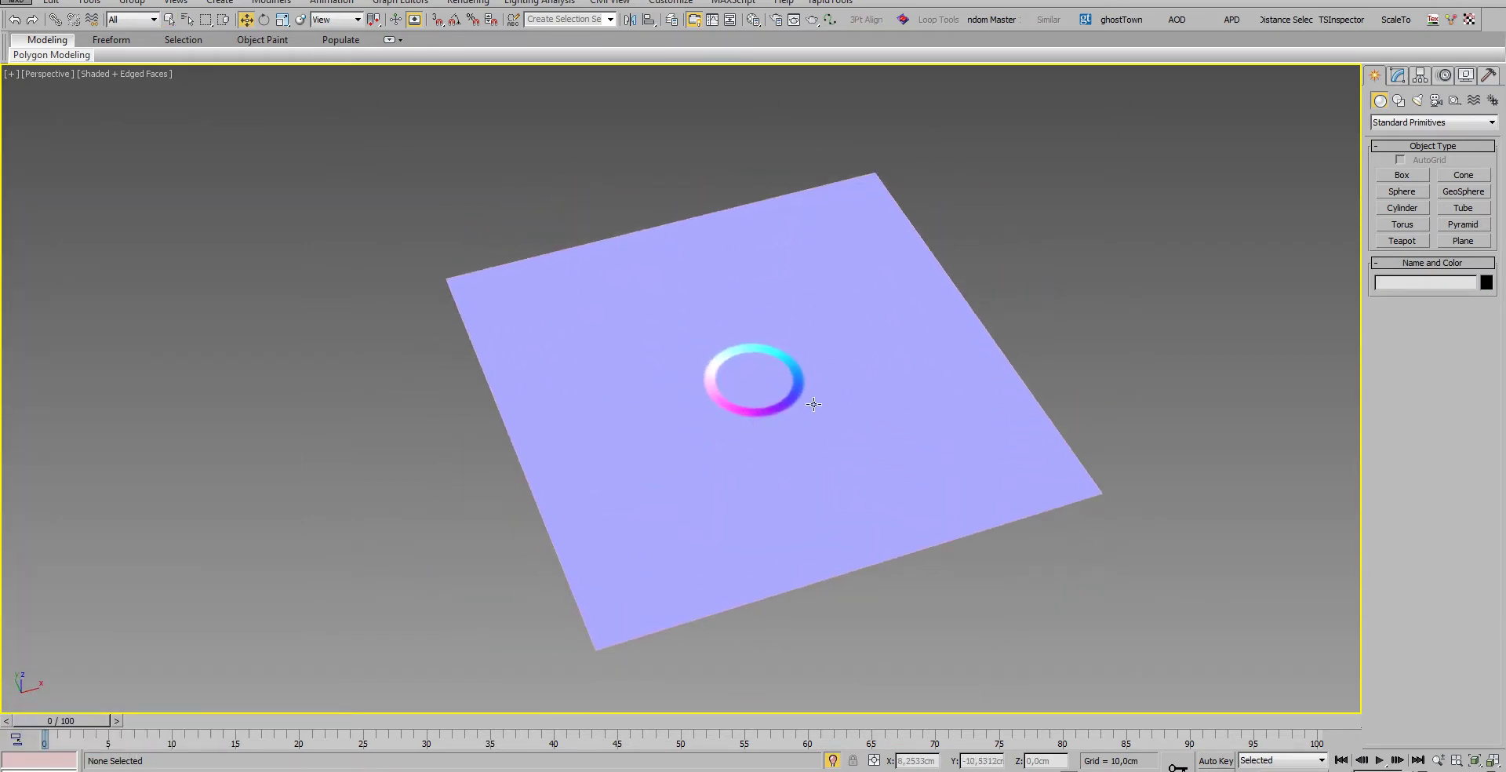
left_click(814, 404)
key("u")
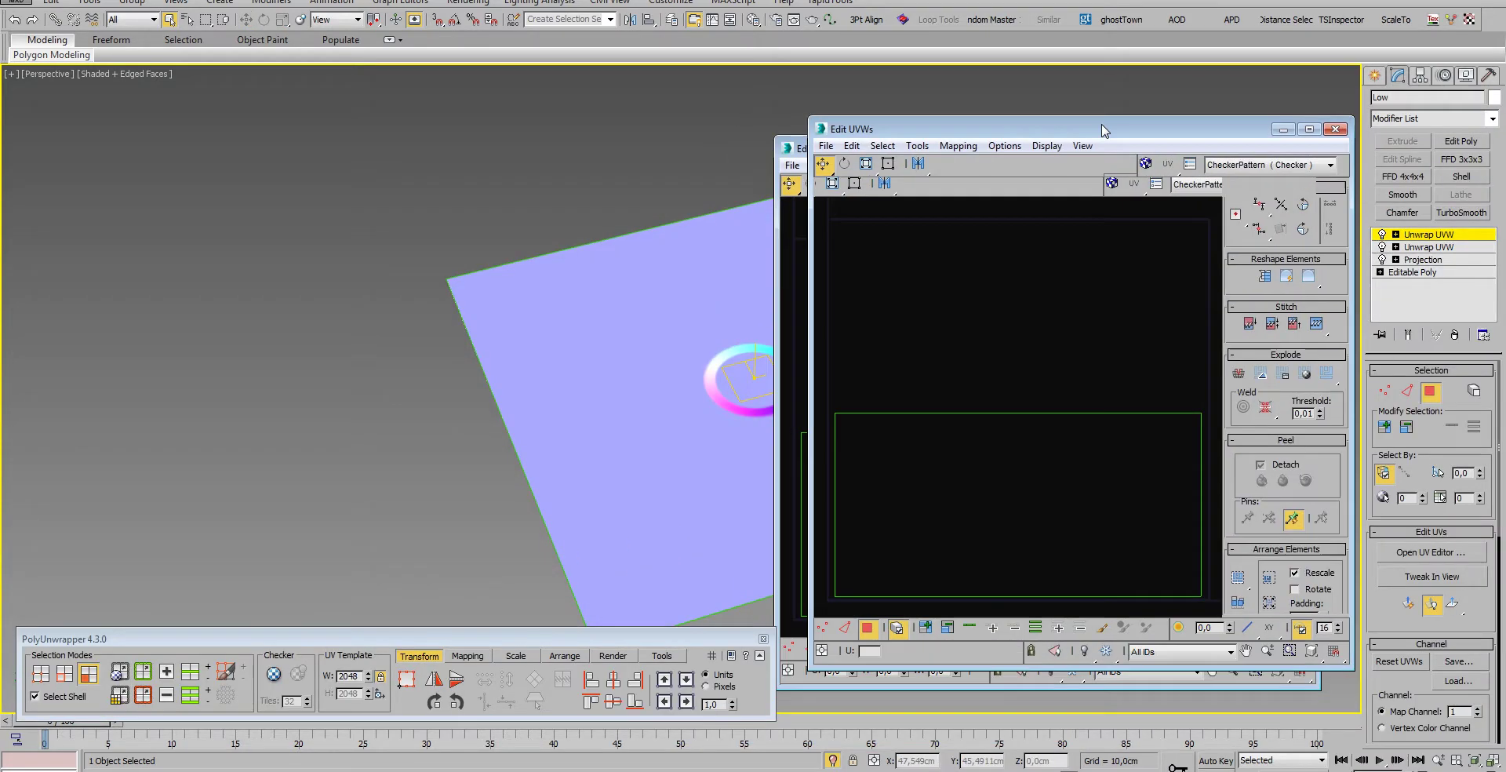
left_click_drag(1104, 131, 1114, 121)
left_click(1248, 156)
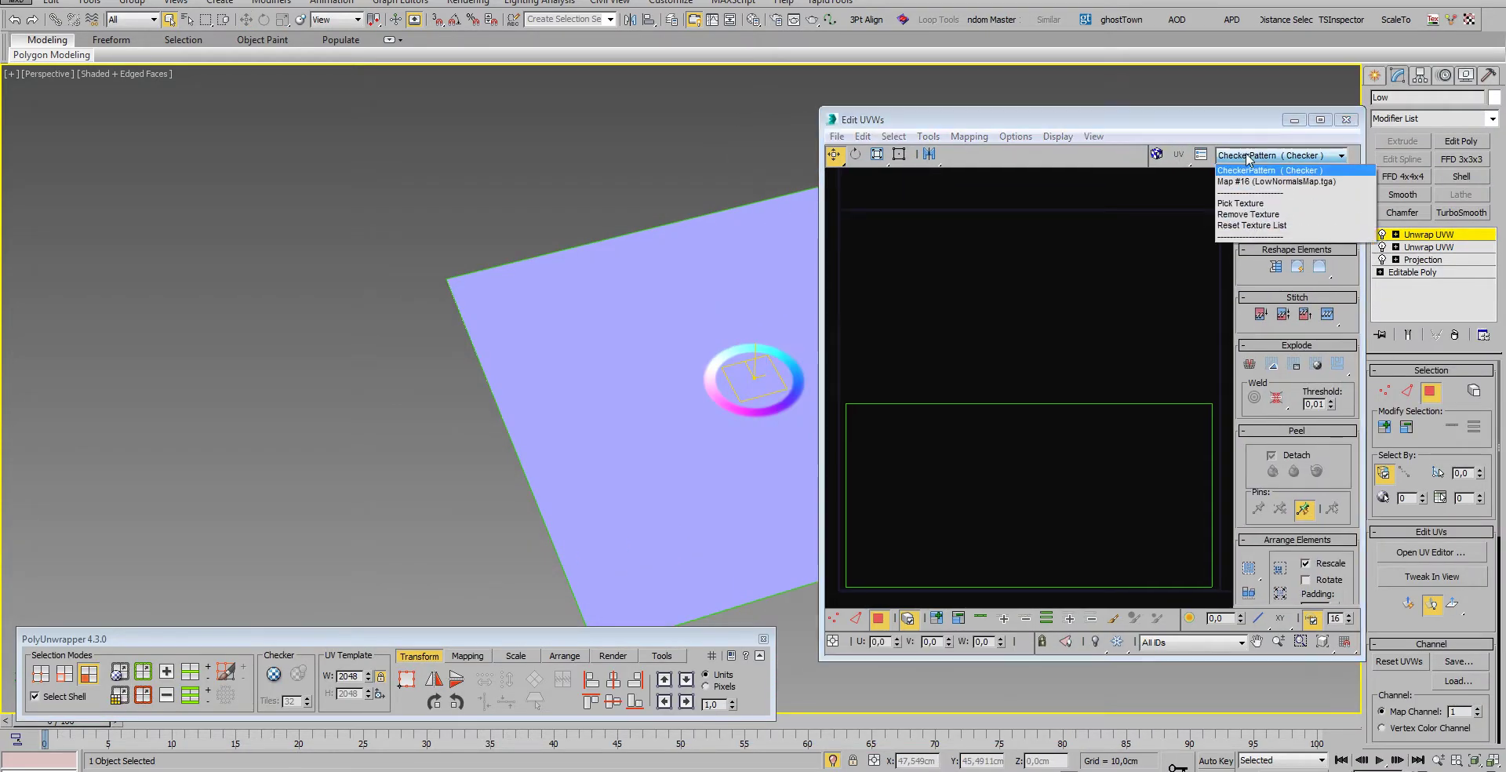
left_click(1251, 181)
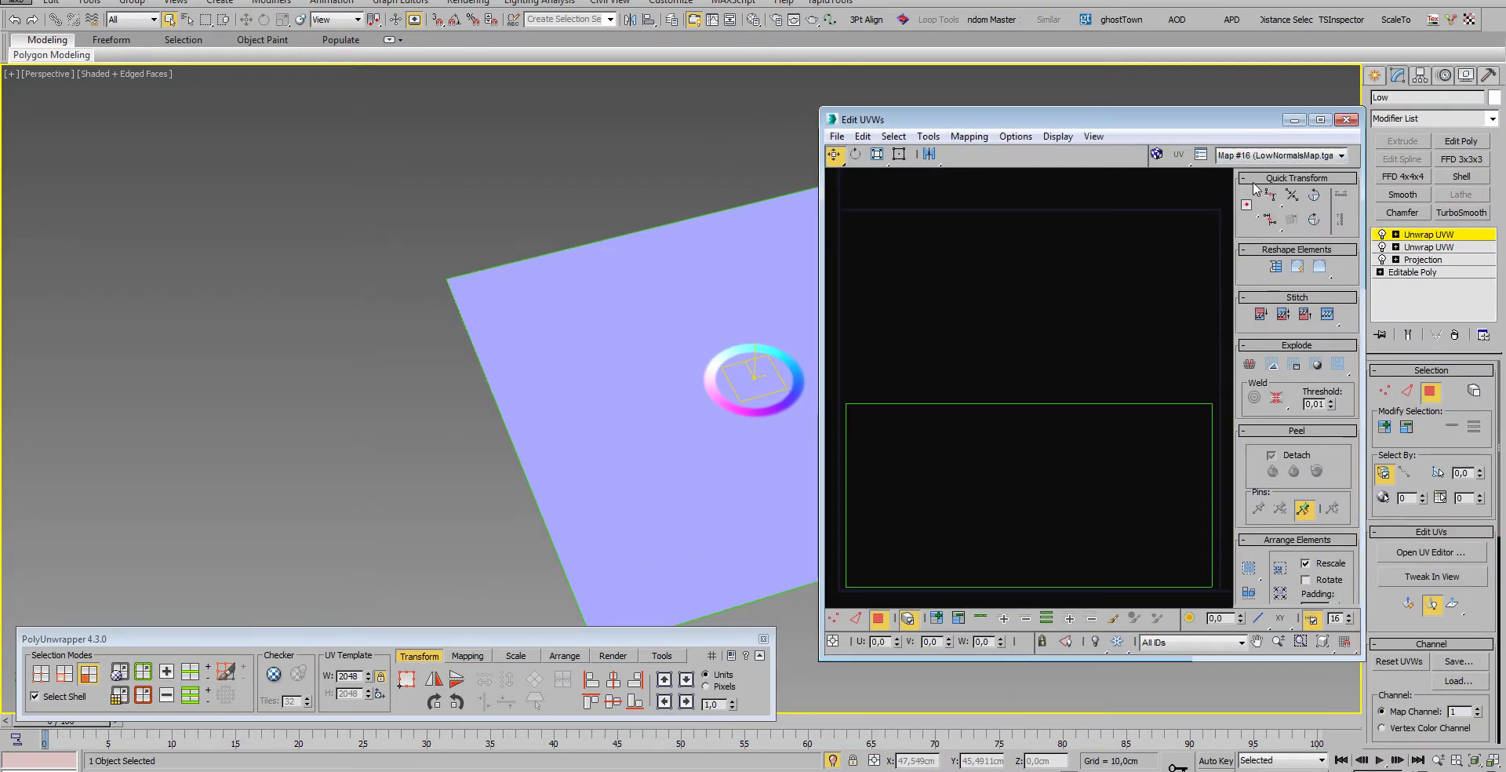
left_click(1156, 154)
Frame the plane face-on and open Map #16 in the Material Editor
mouse_move(1106, 119)
left_mouse_down()
mouse_move(642, 59)
mouse_move(264, 62)
left_mouse_up()
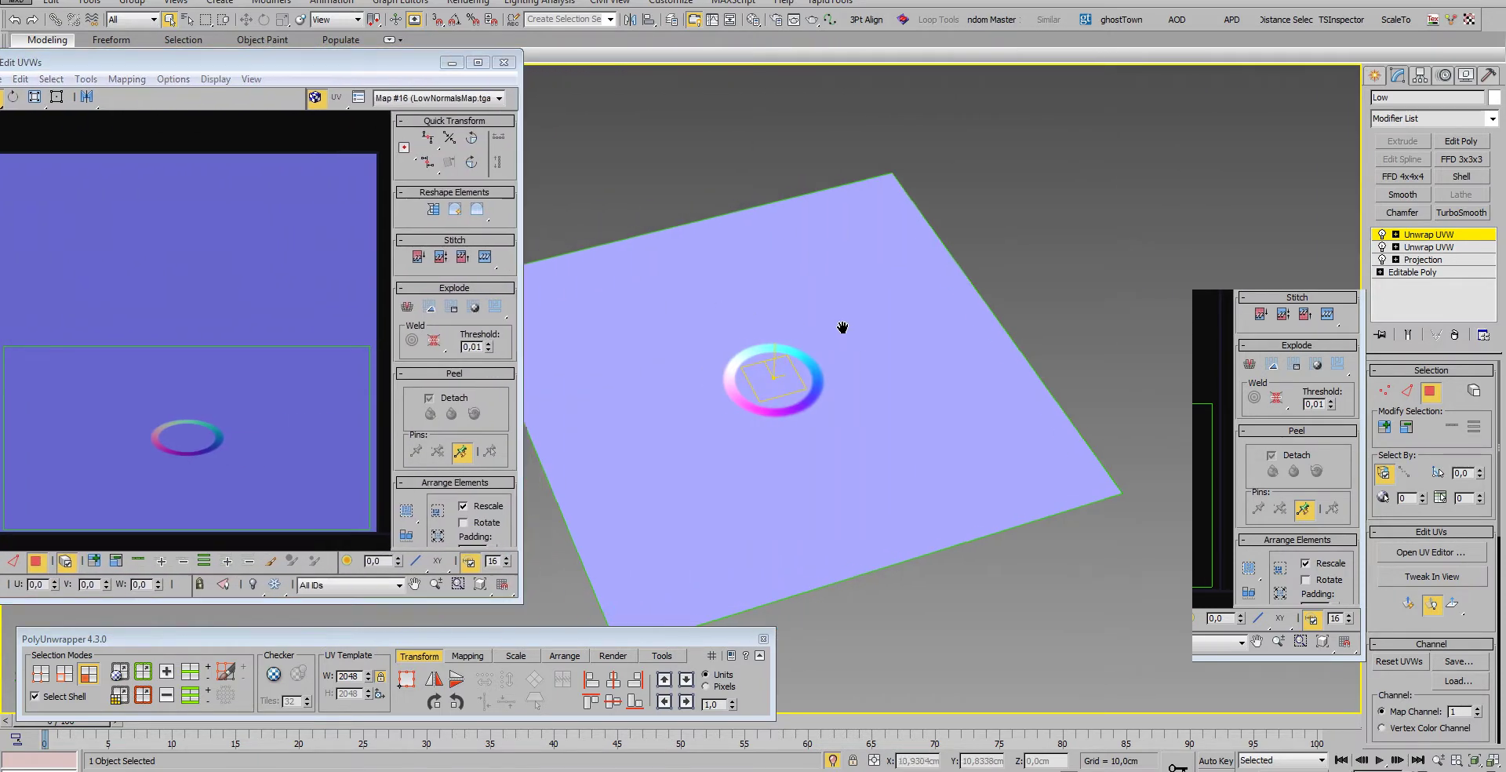
middle_click_drag(841, 326, 826, 372, "alt")
scroll(826, 372, "up", 4)
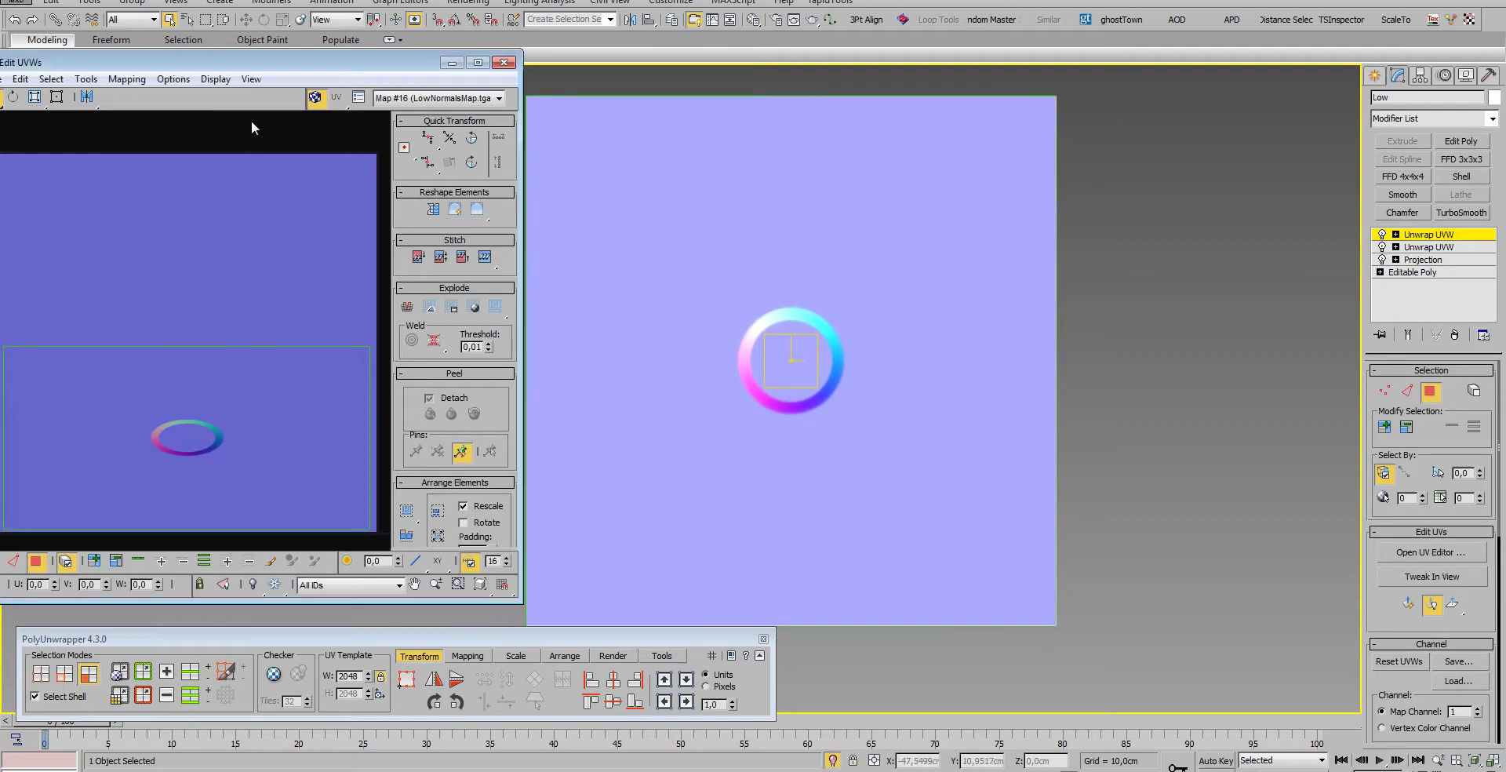
mouse_move(260, 63)
left_mouse_down()
mouse_move(347, 65)
mouse_move(332, 71)
left_mouse_up()
middle_click_drag(834, 329, 873, 314)
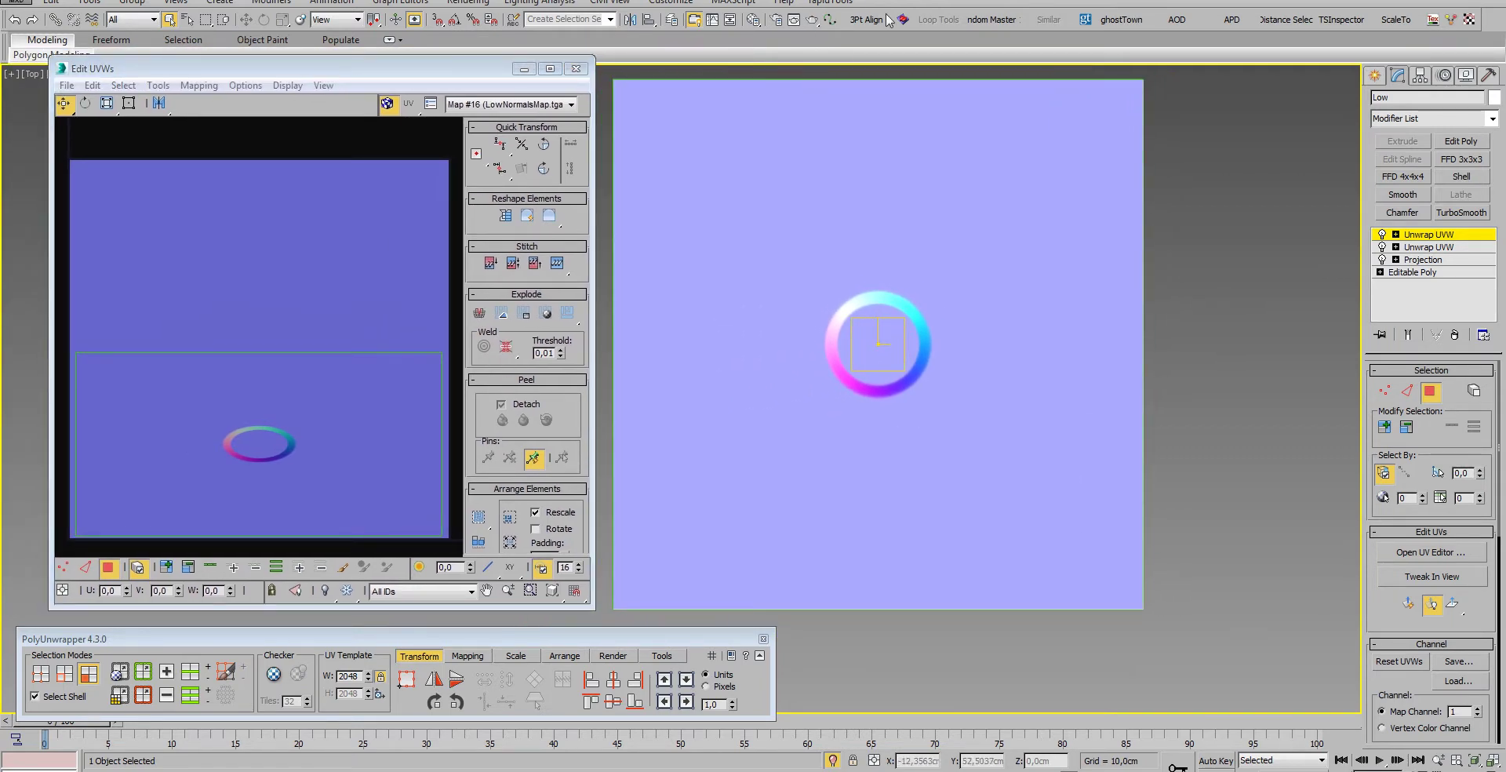
left_click(754, 19)
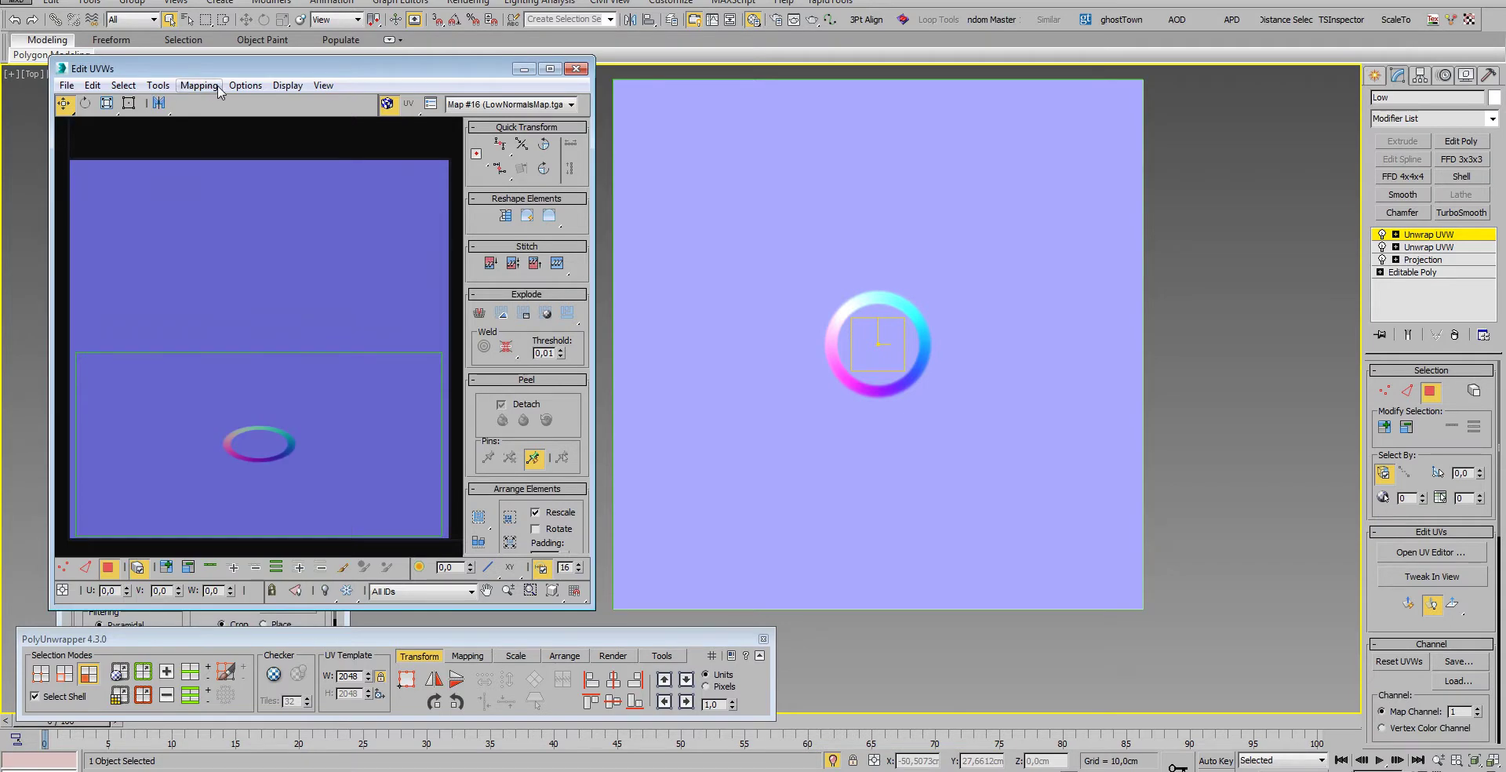
mouse_move(235, 68)
left_mouse_down()
mouse_move(217, 120)
mouse_move(1242, 194)
mouse_move(1293, 169)
left_mouse_up()
Test U and V tiling of 2 on the normal map, then restore both to 1,0
left_click_drag(524, 120, 527, 83)
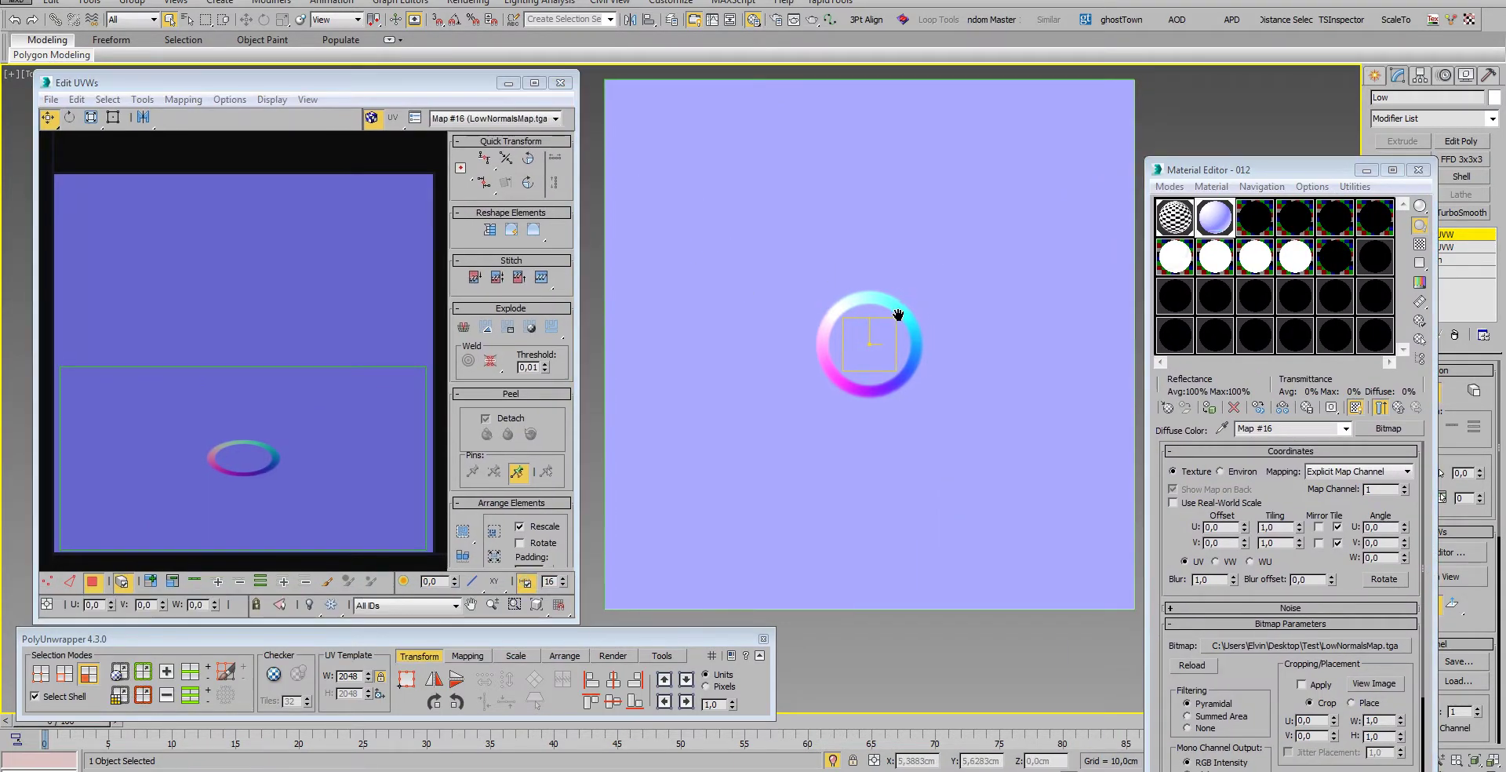
middle_click_drag(899, 315, 896, 316)
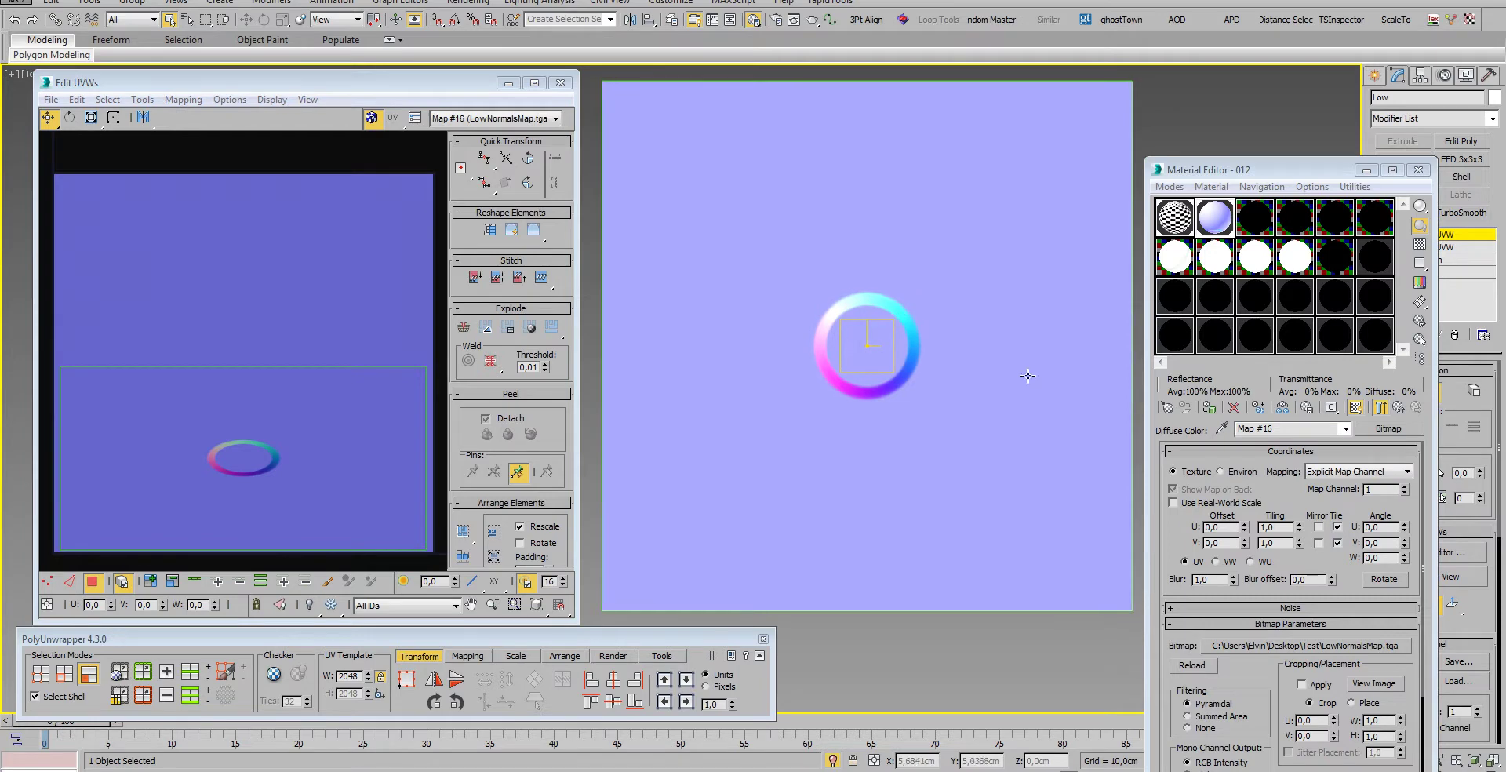
double_click(1274, 527)
type("2")
key("Return")
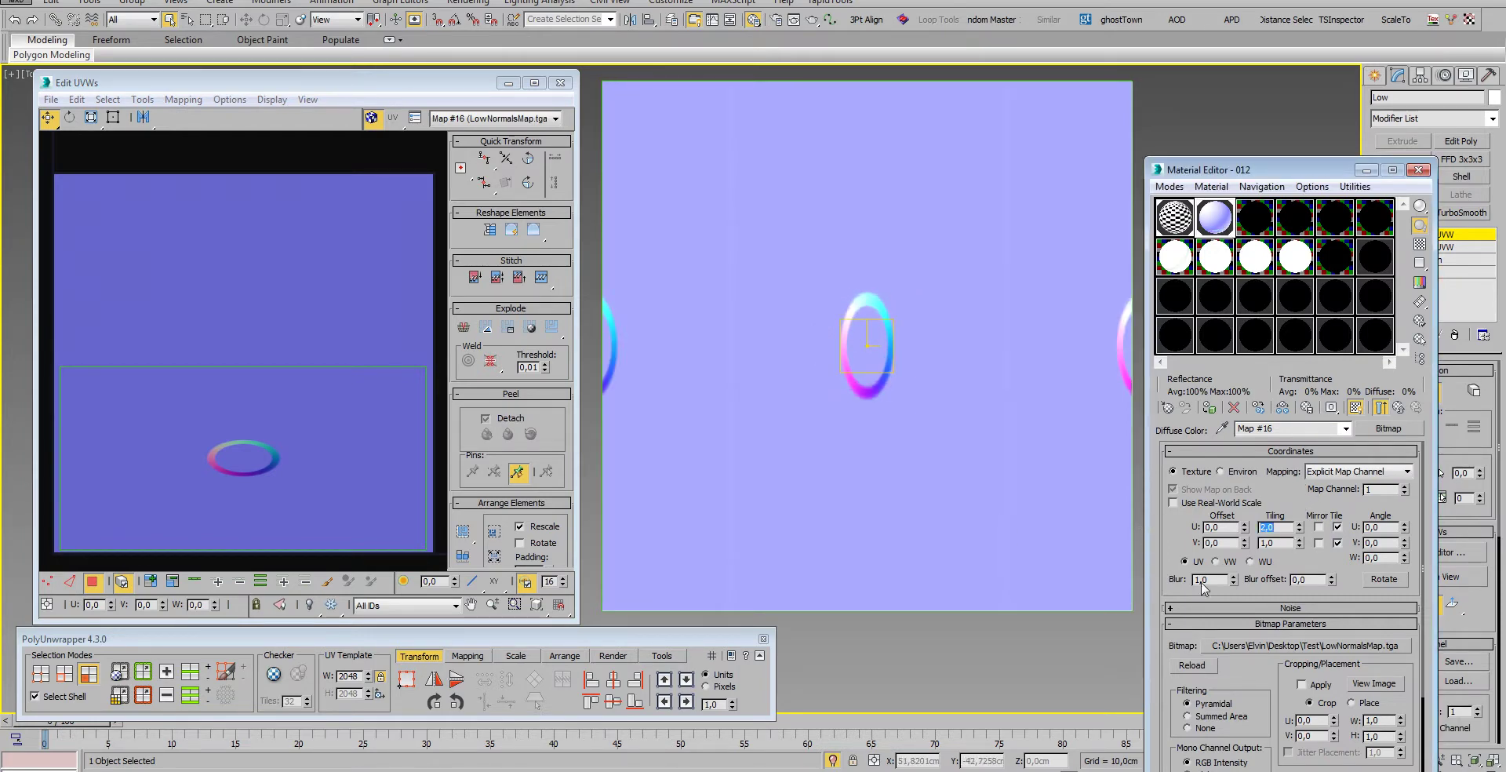
type("1")
key("Return")
key("Tab")
type("2")
key("Return")
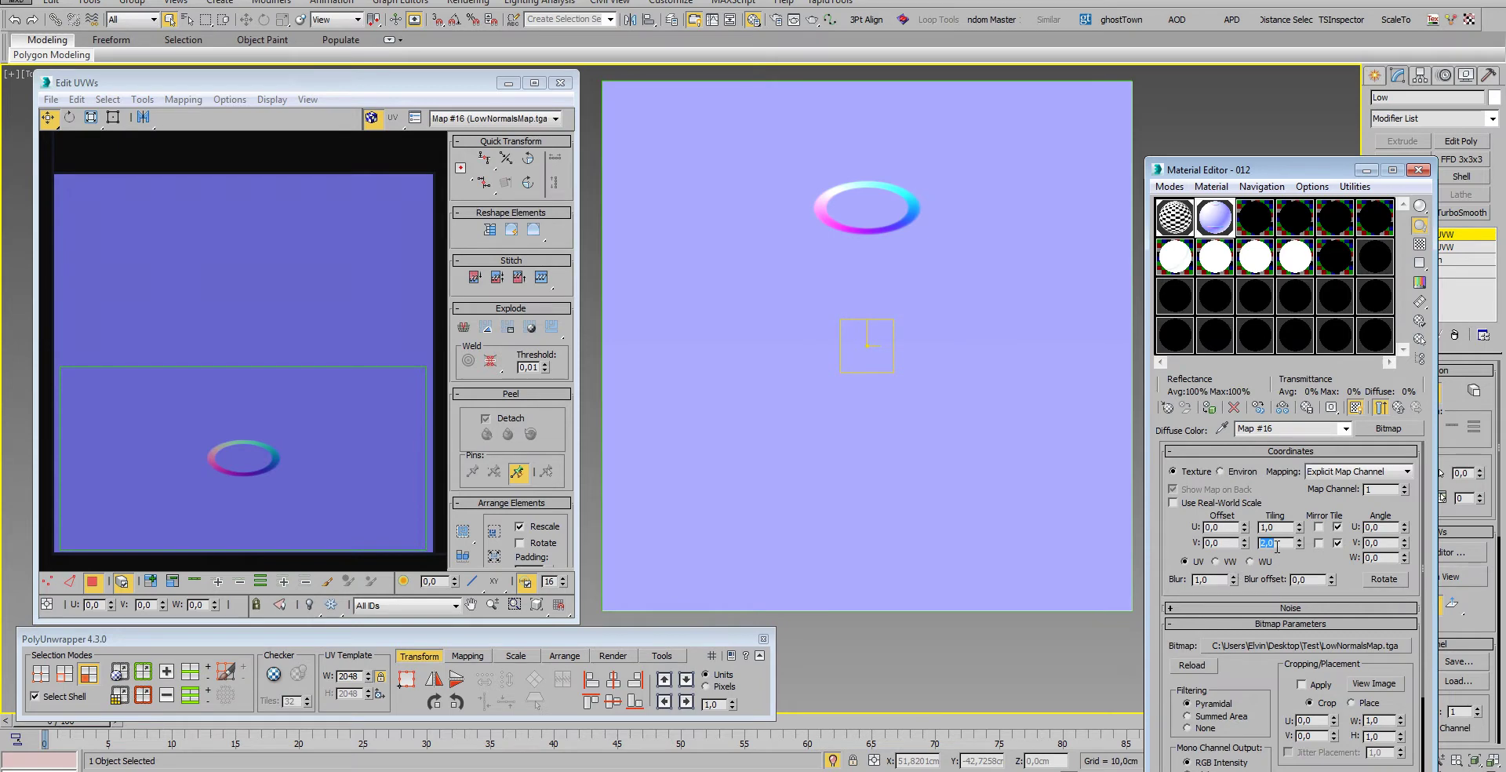
type("1")
key("Return")
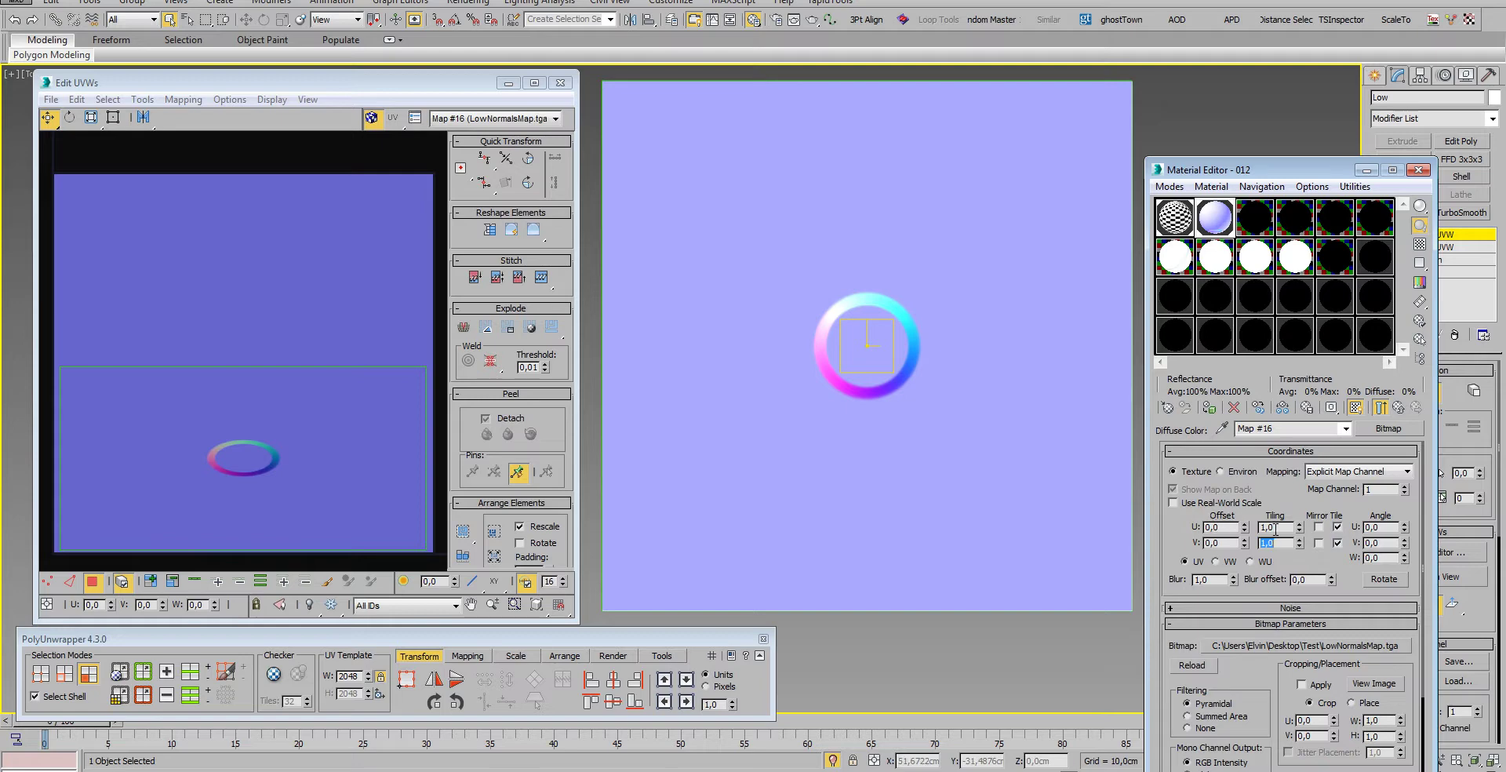
Check the plane in Perspective, close the Material Editor, and switch to Top view
left_click(917, 458)
key("p")
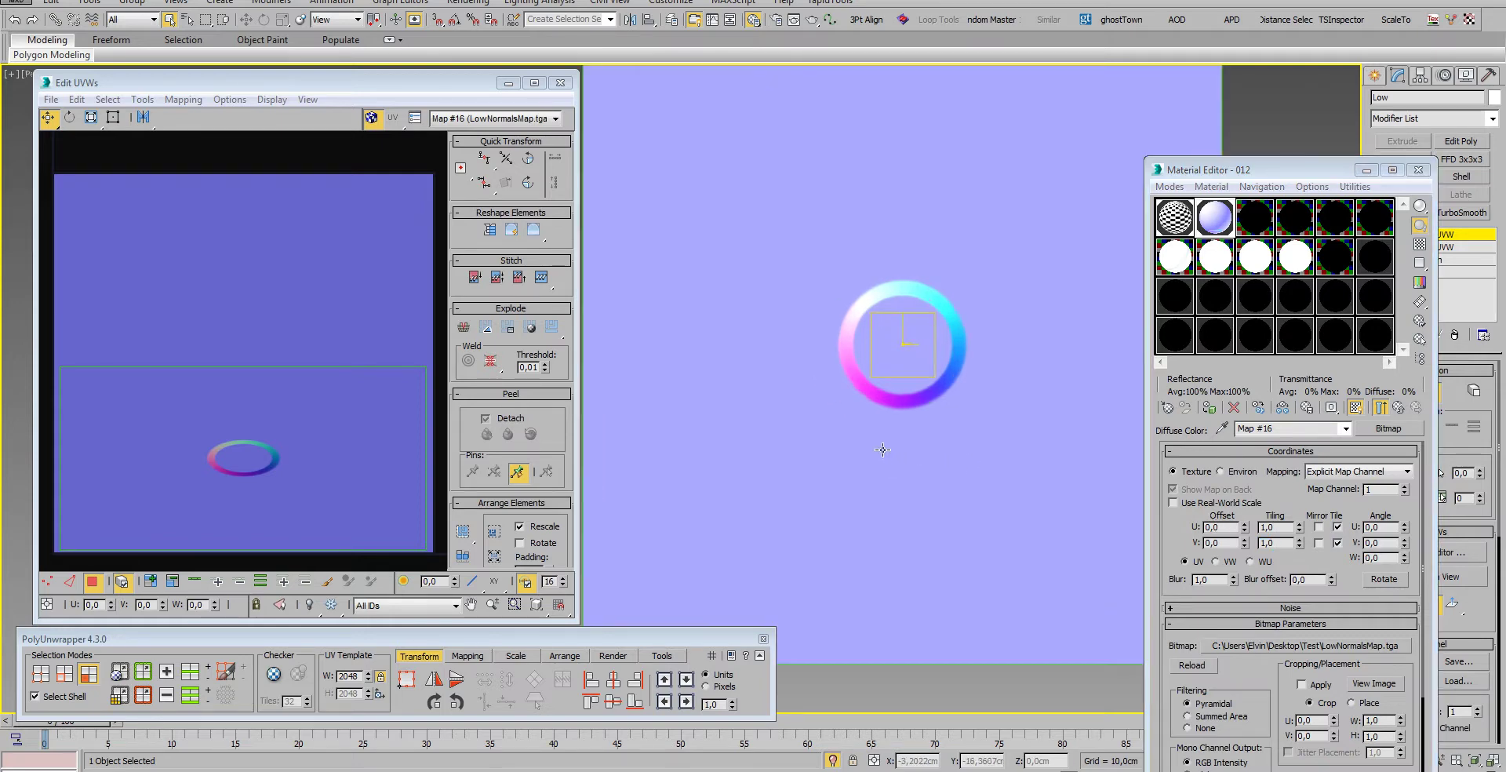
middle_click_drag(882, 450, 881, 397, "alt")
scroll(881, 397, "down", 3)
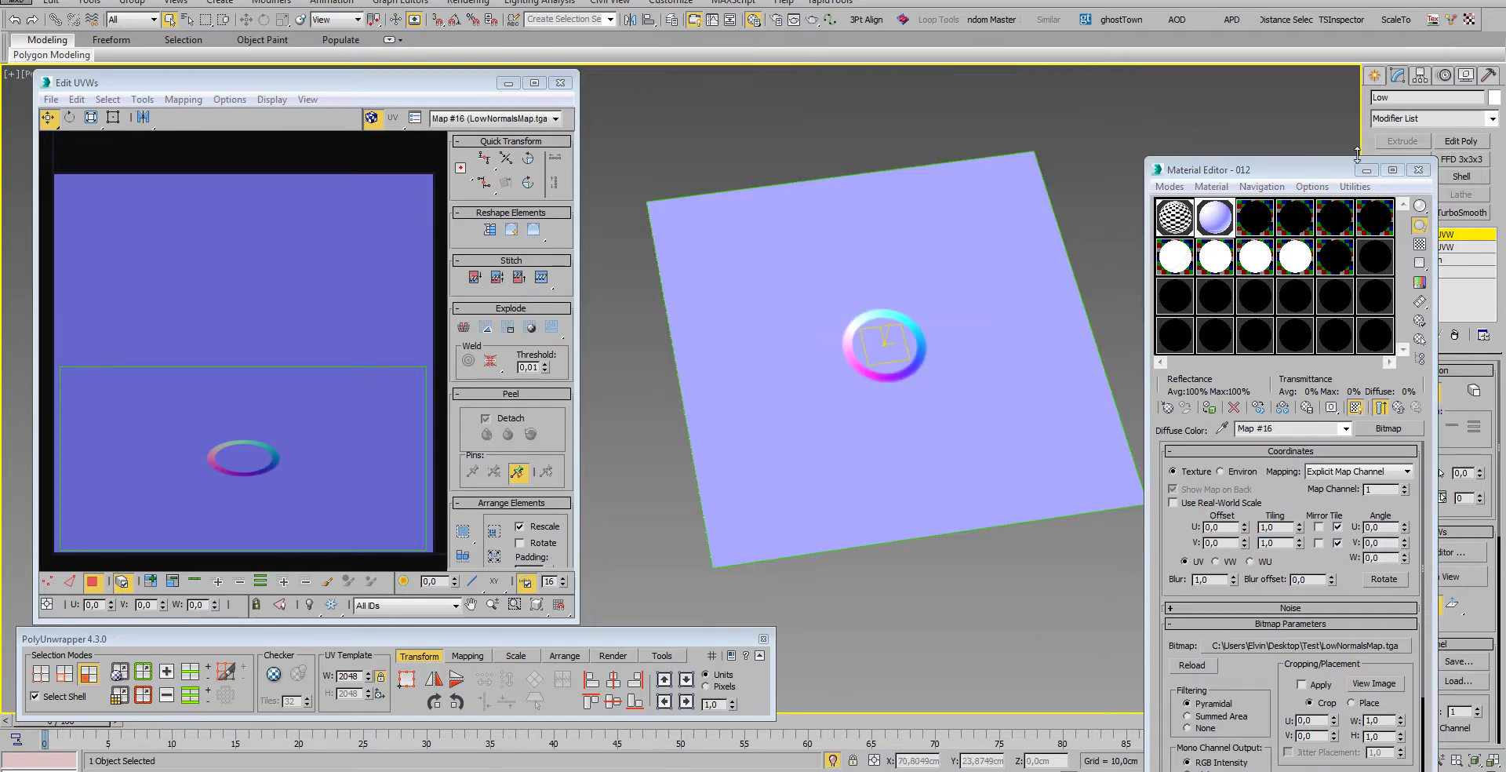
left_click(1417, 171)
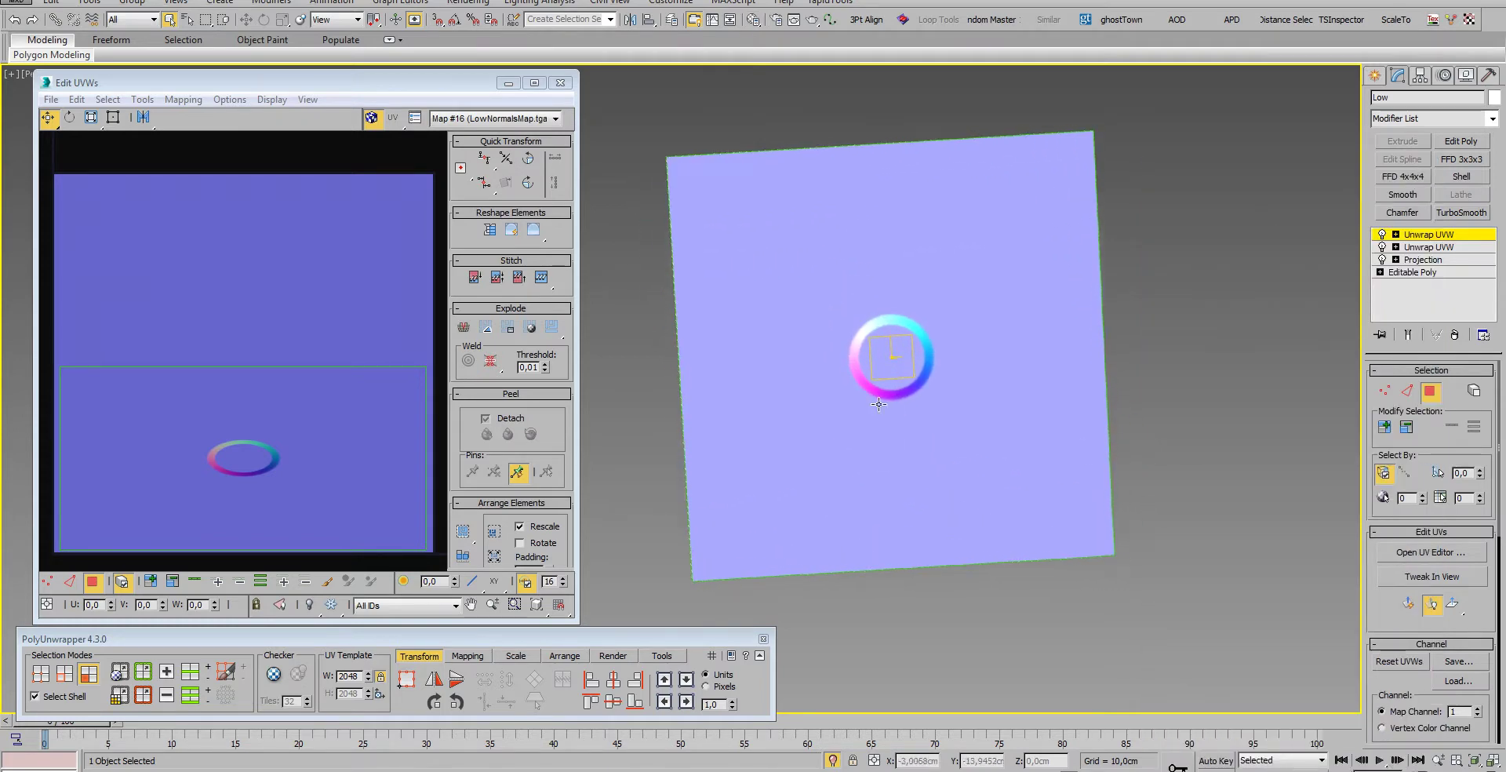
key("t")
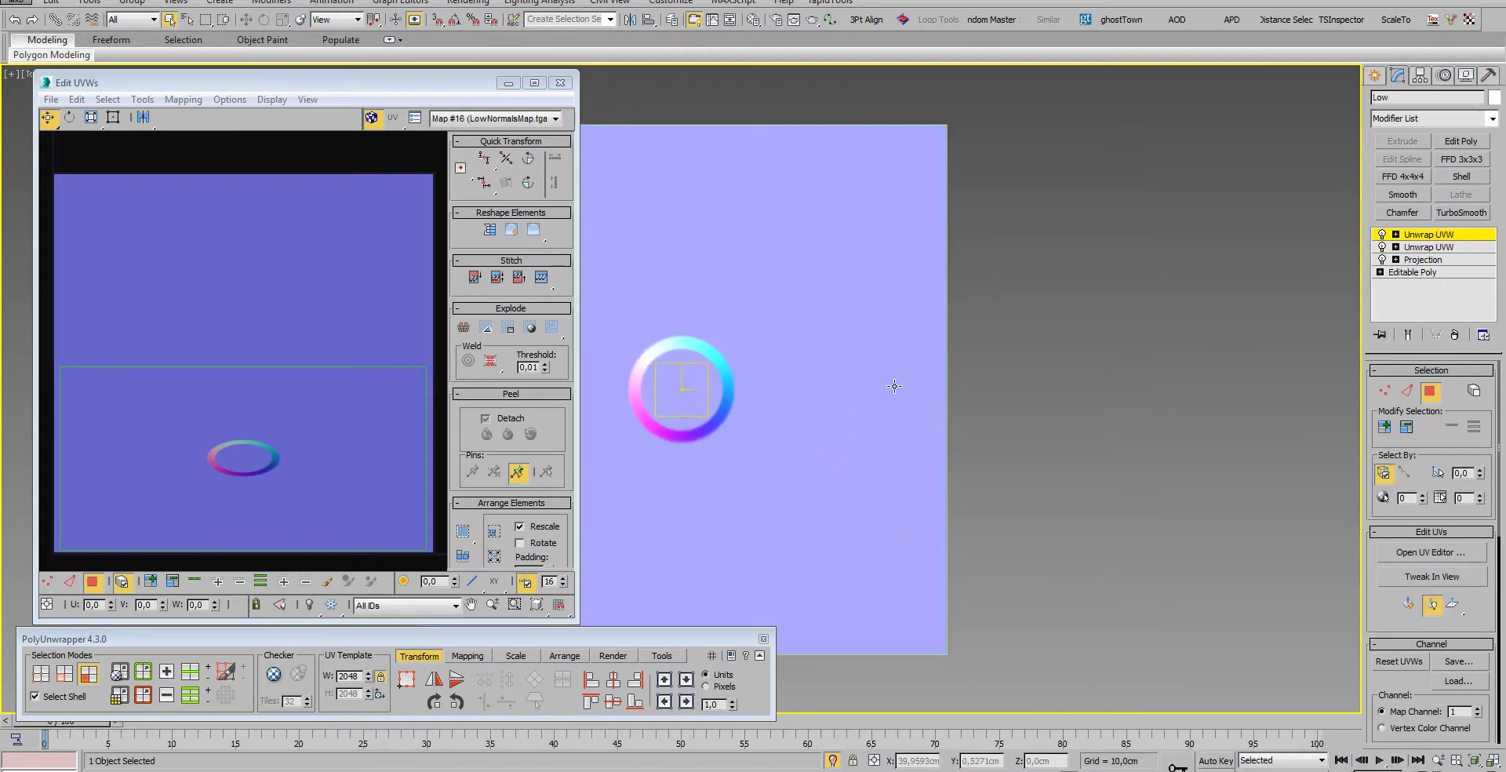